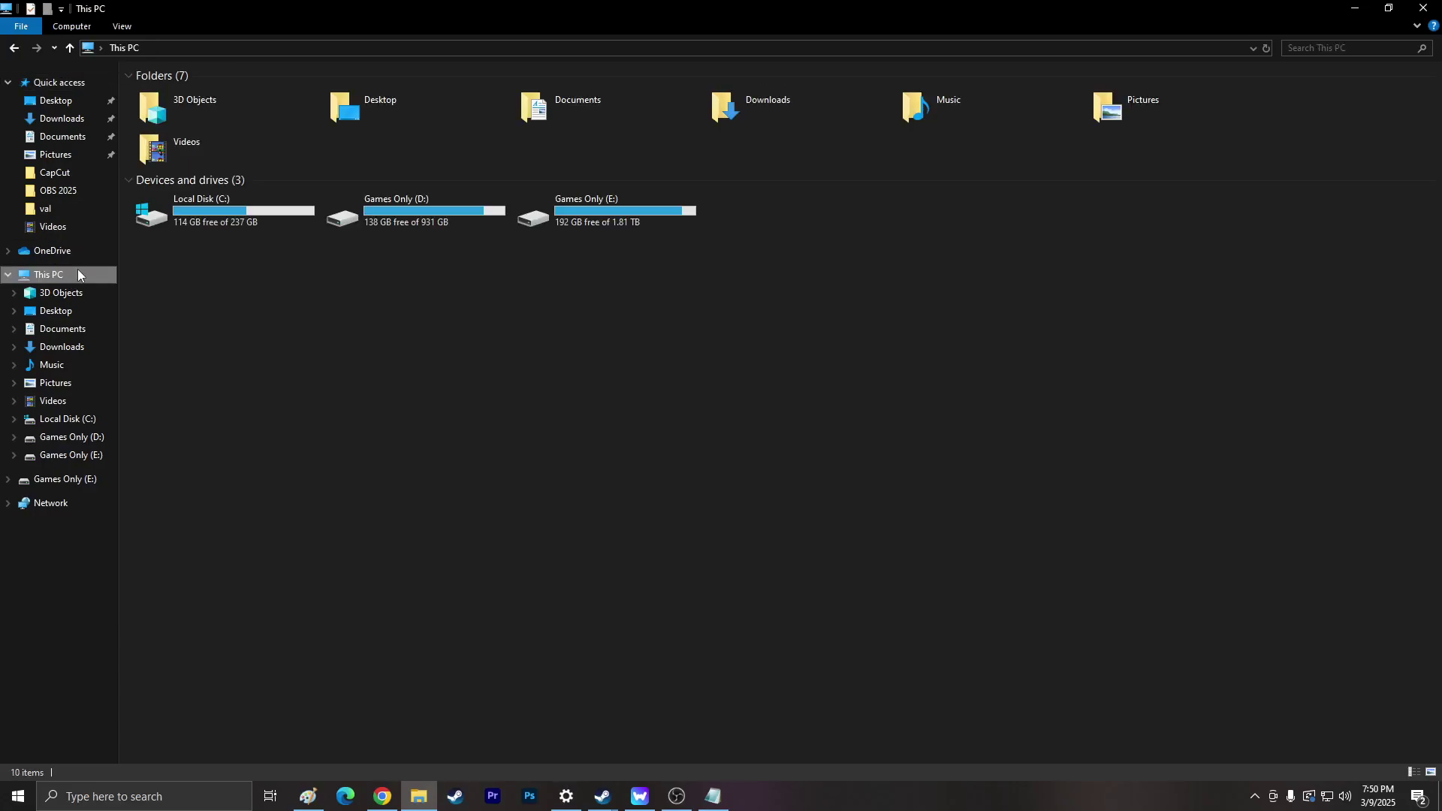
# Browse from Local Disk (C:) through Users and AppData to the LocalLow\semiwork folder
pyautogui.doubleClick(185, 201)
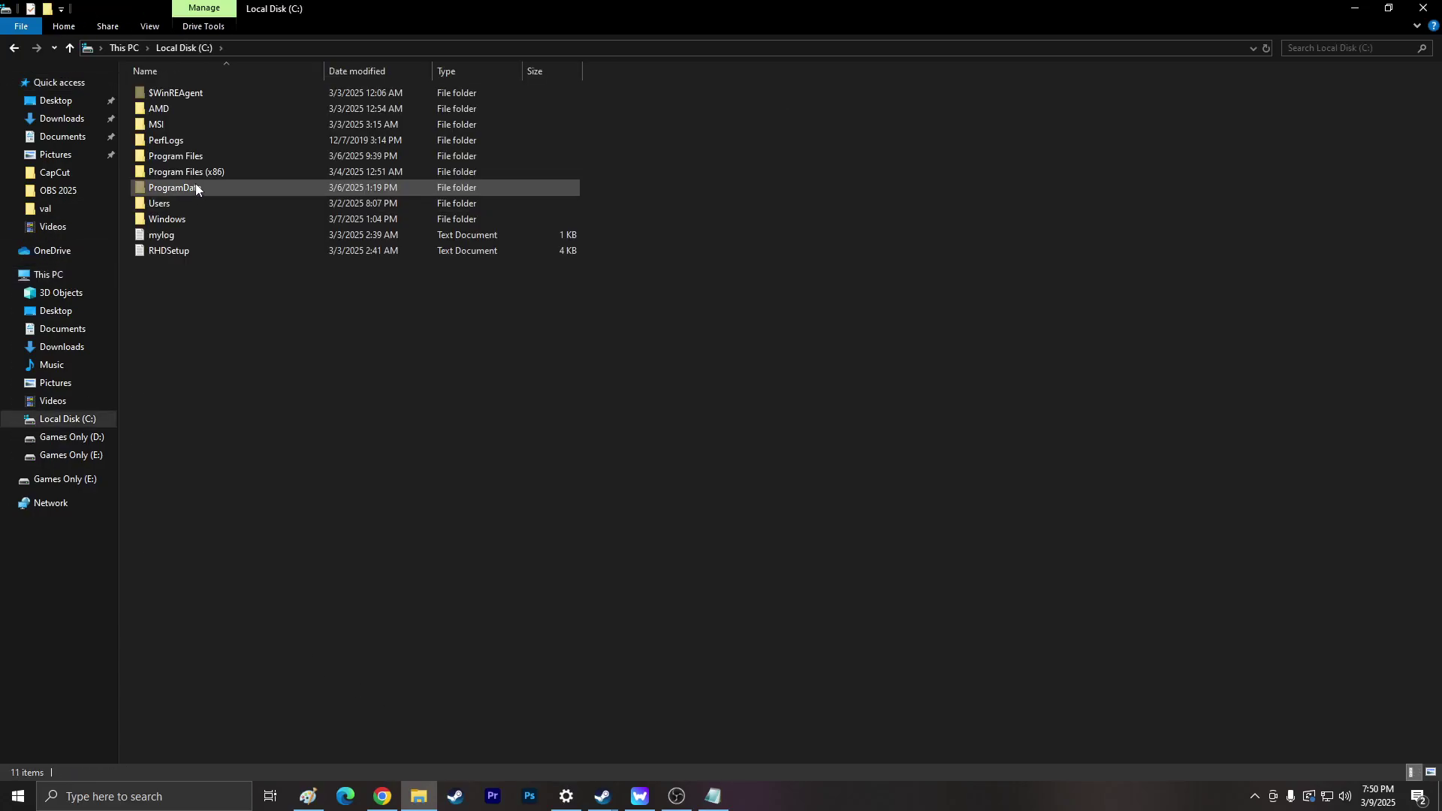
pyautogui.doubleClick(196, 188)
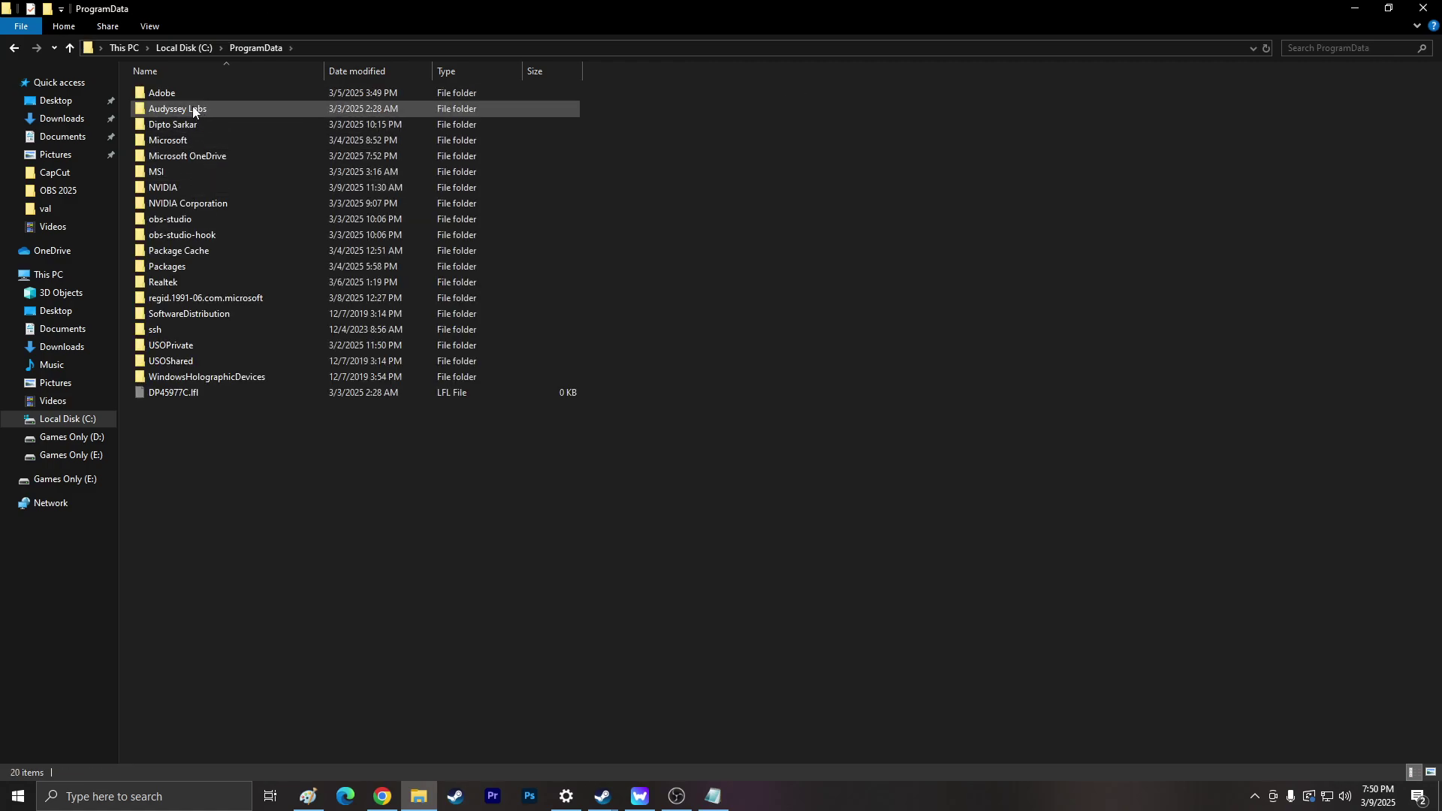
pyautogui.click(13, 47)
pyautogui.doubleClick(170, 205)
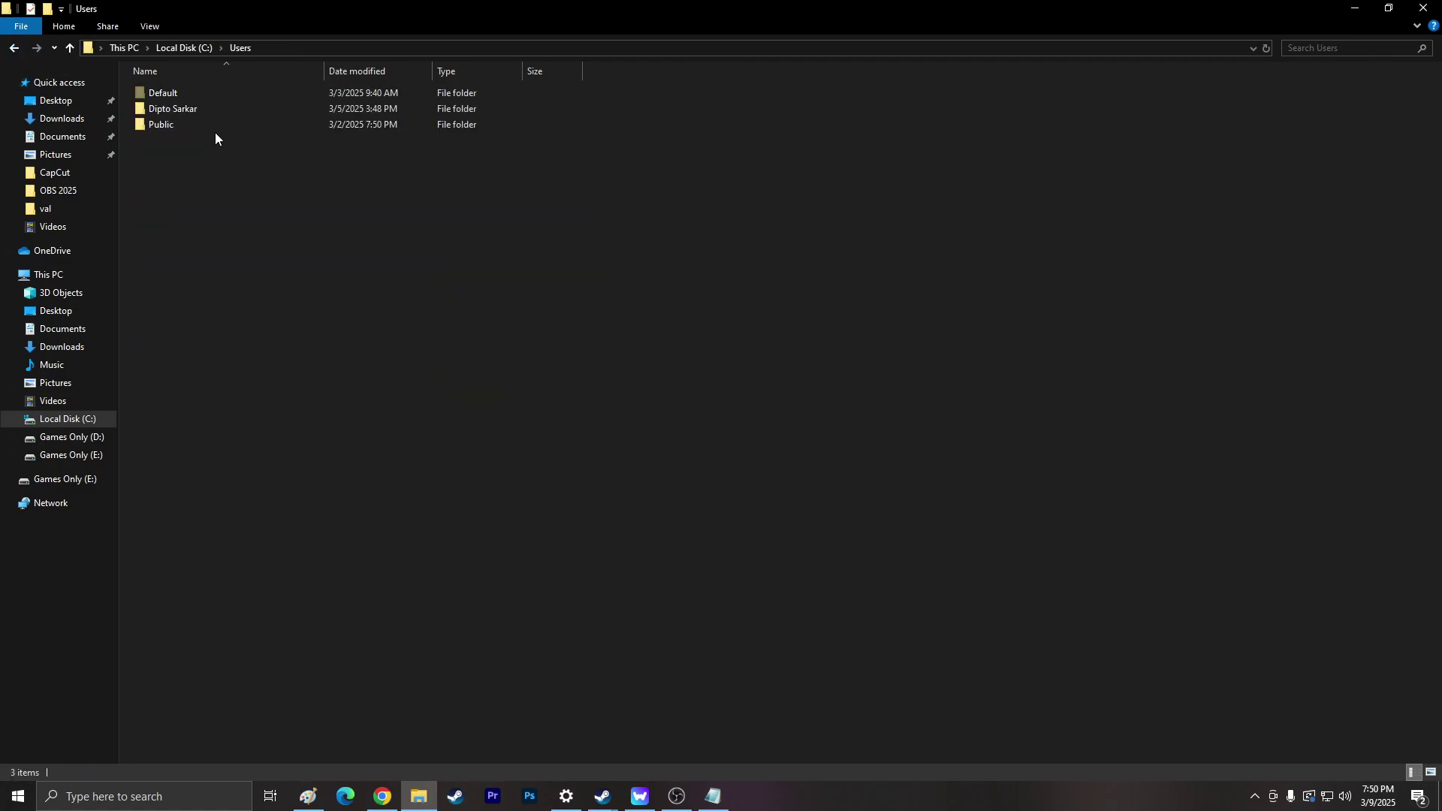
pyautogui.doubleClick(206, 109)
pyautogui.doubleClick(183, 123)
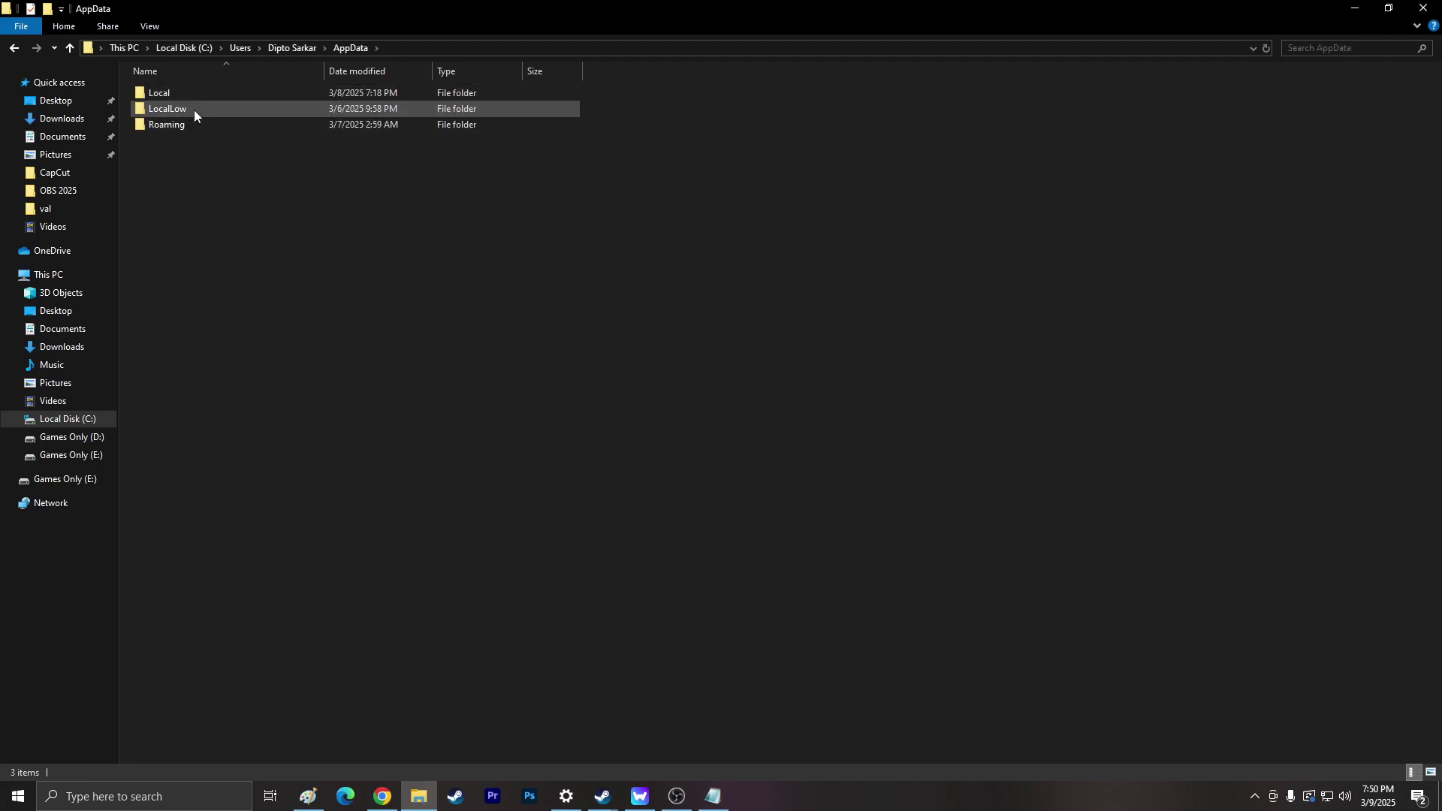
pyautogui.doubleClick(194, 110)
pyautogui.doubleClick(198, 138)
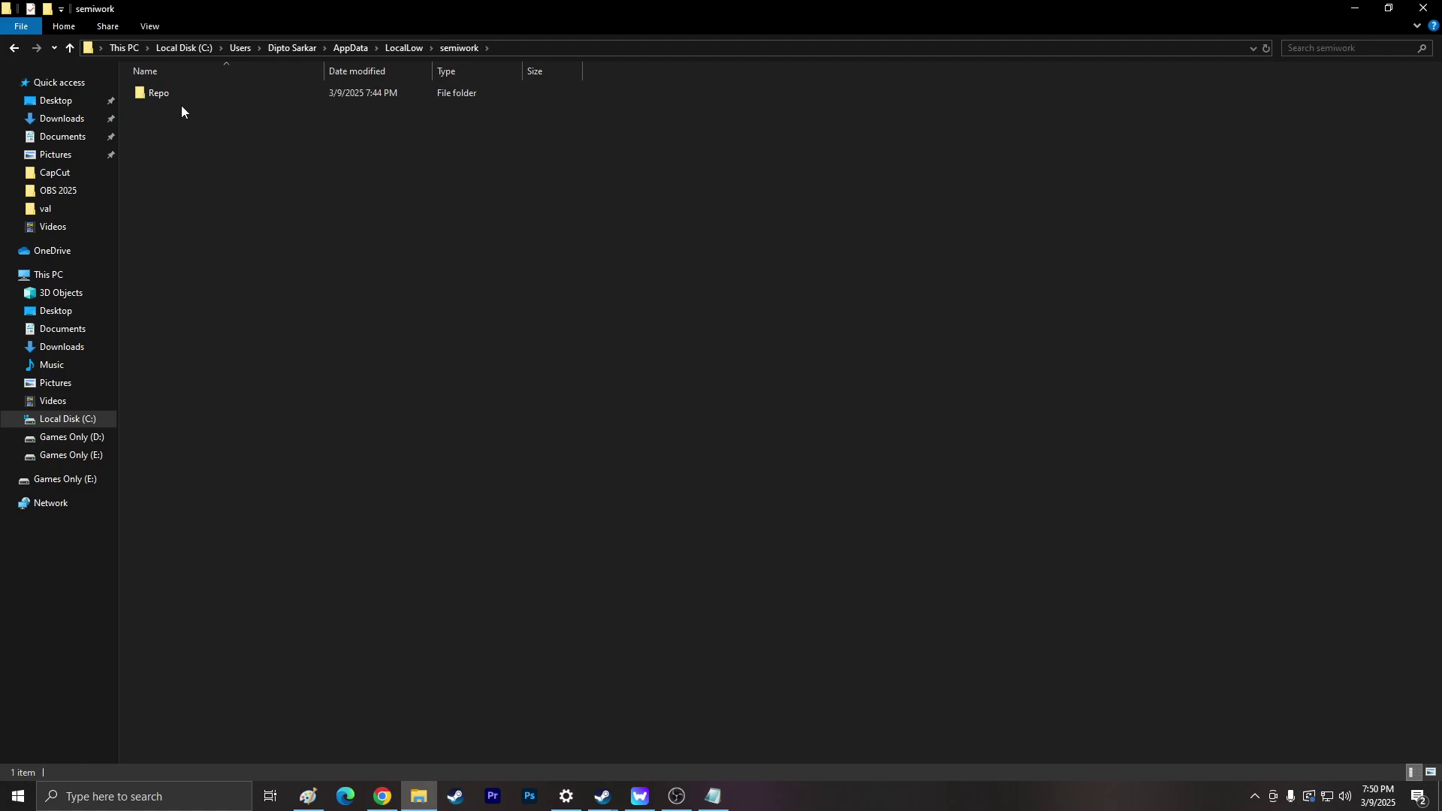
# Open the Repo folder and delete every item in it
pyautogui.doubleClick(180, 99)
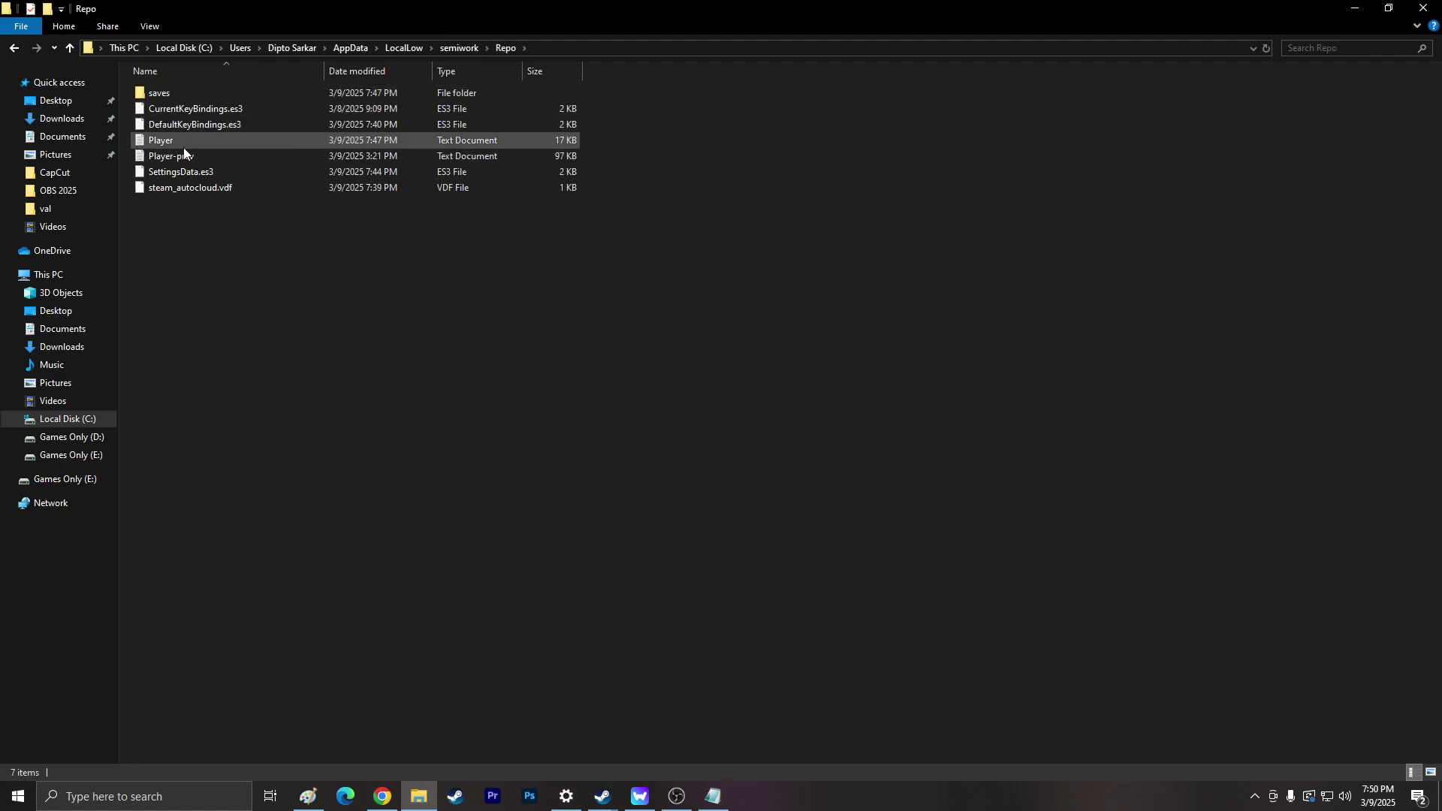
pyautogui.hotkey('ctrl', 'a')
pyautogui.press('Delete')
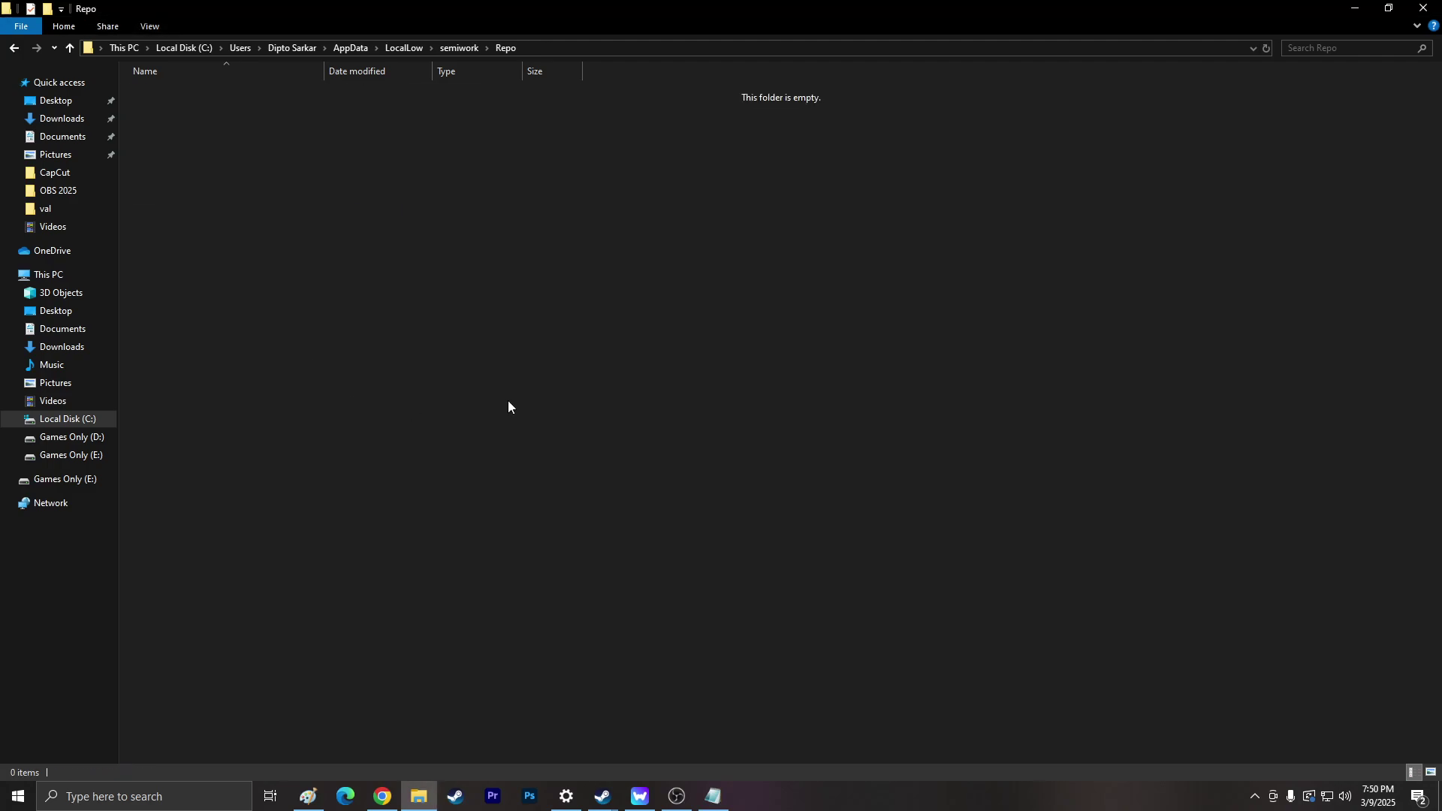
# Launch R.E.P.O. from Steam and host a game to confirm no saved games remain, then Alt+Tab out
pyautogui.moveTo(610, 797)
pyautogui.click(562, 763)
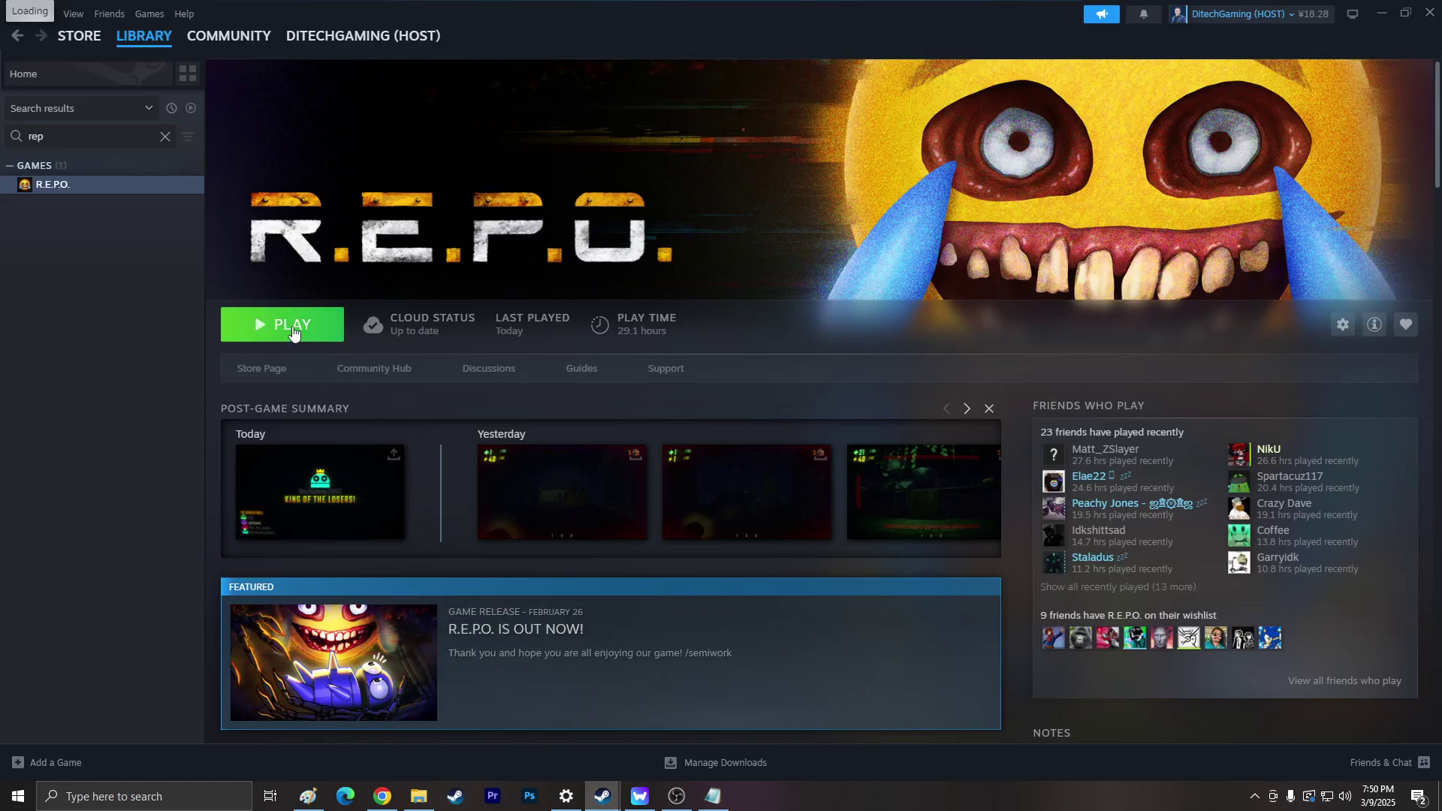
pyautogui.click(315, 336)
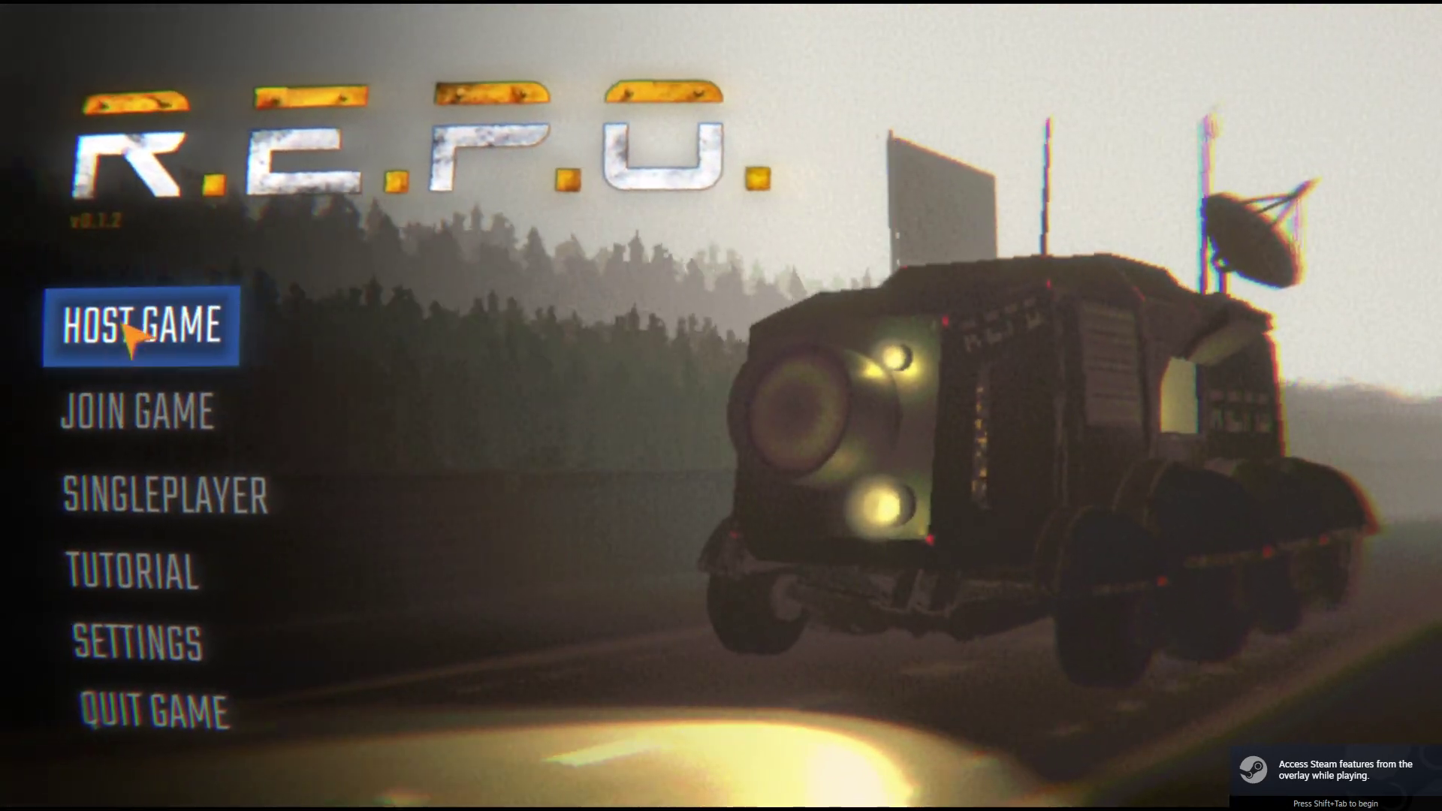
pyautogui.click(140, 329)
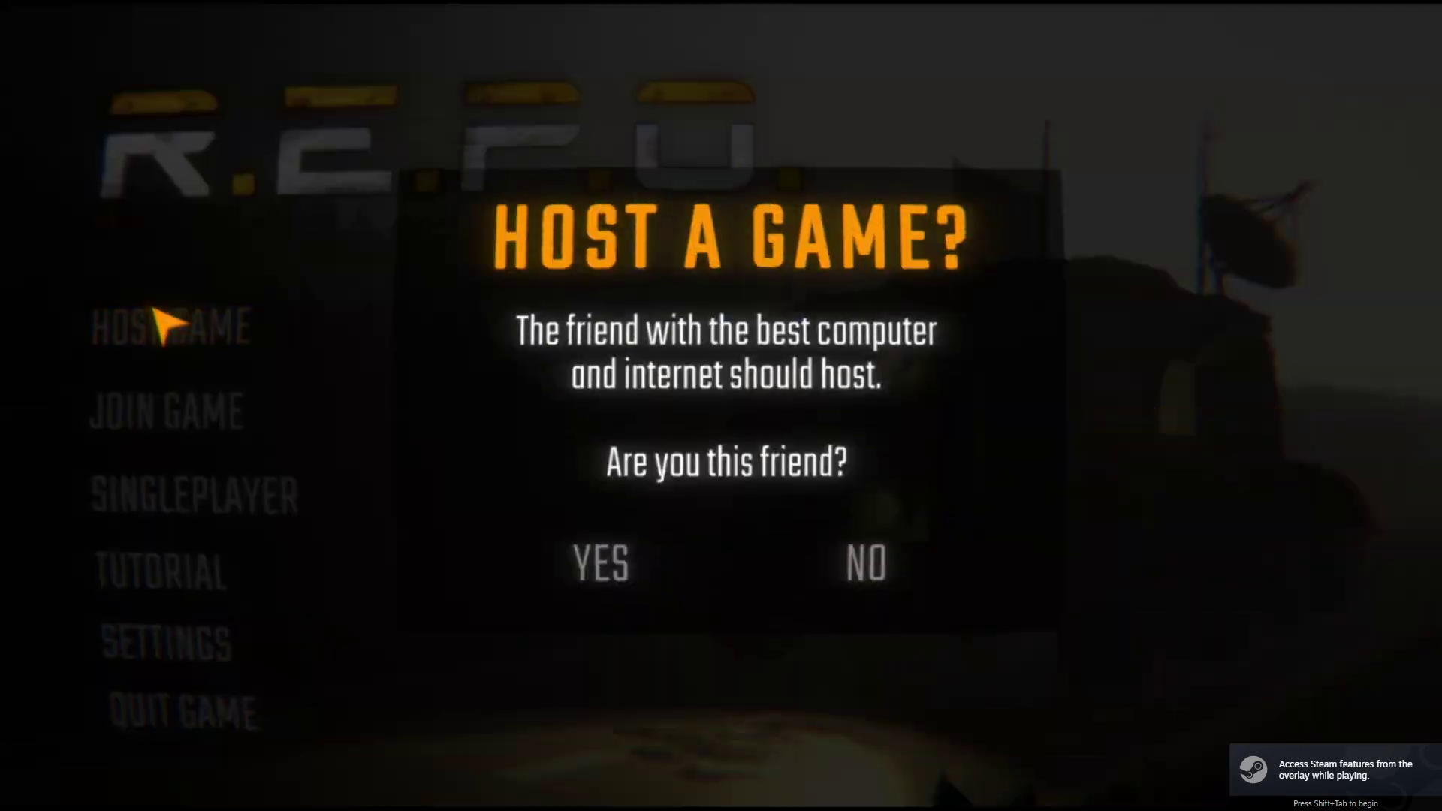
pyautogui.click(620, 558)
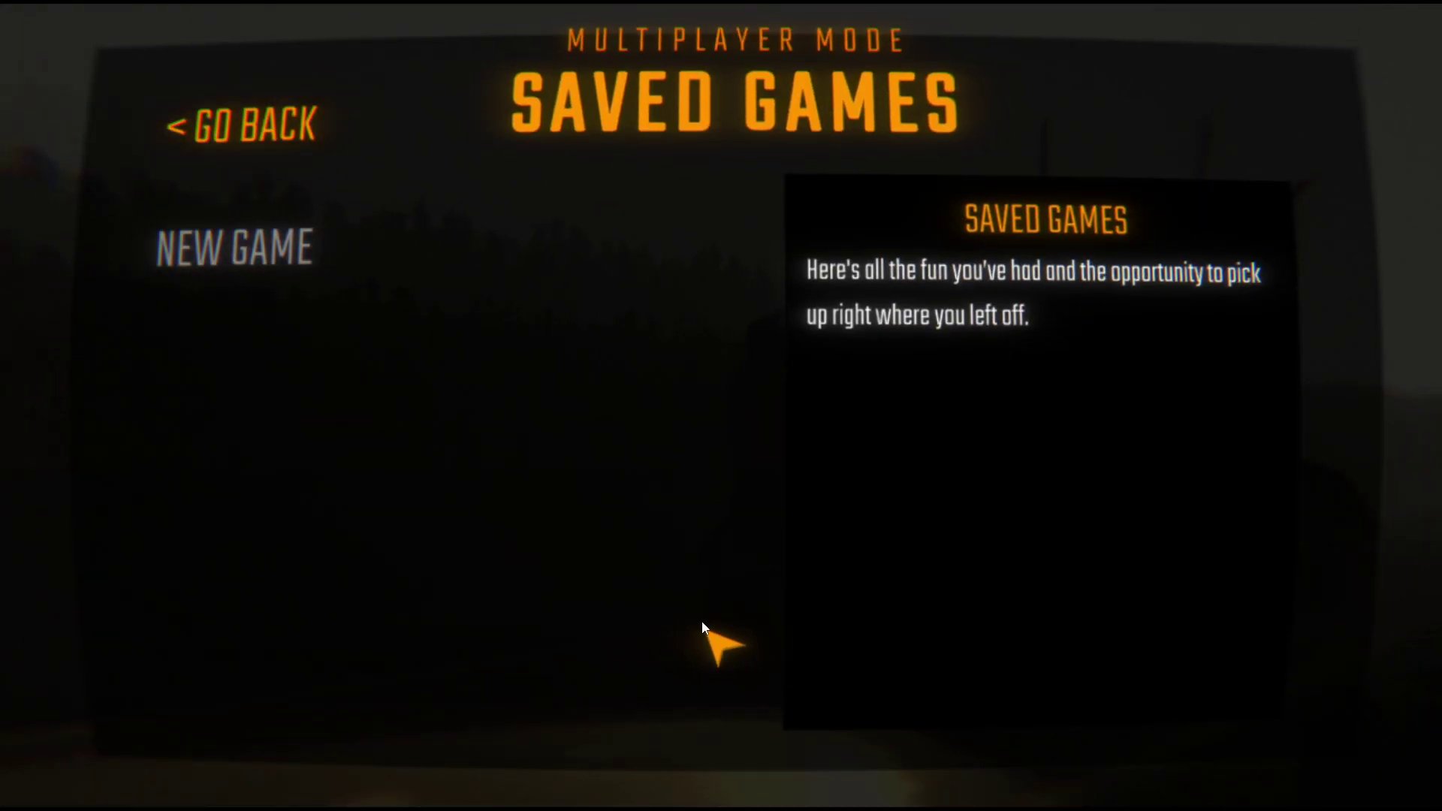
pyautogui.hotkey('alt', 'Tab')
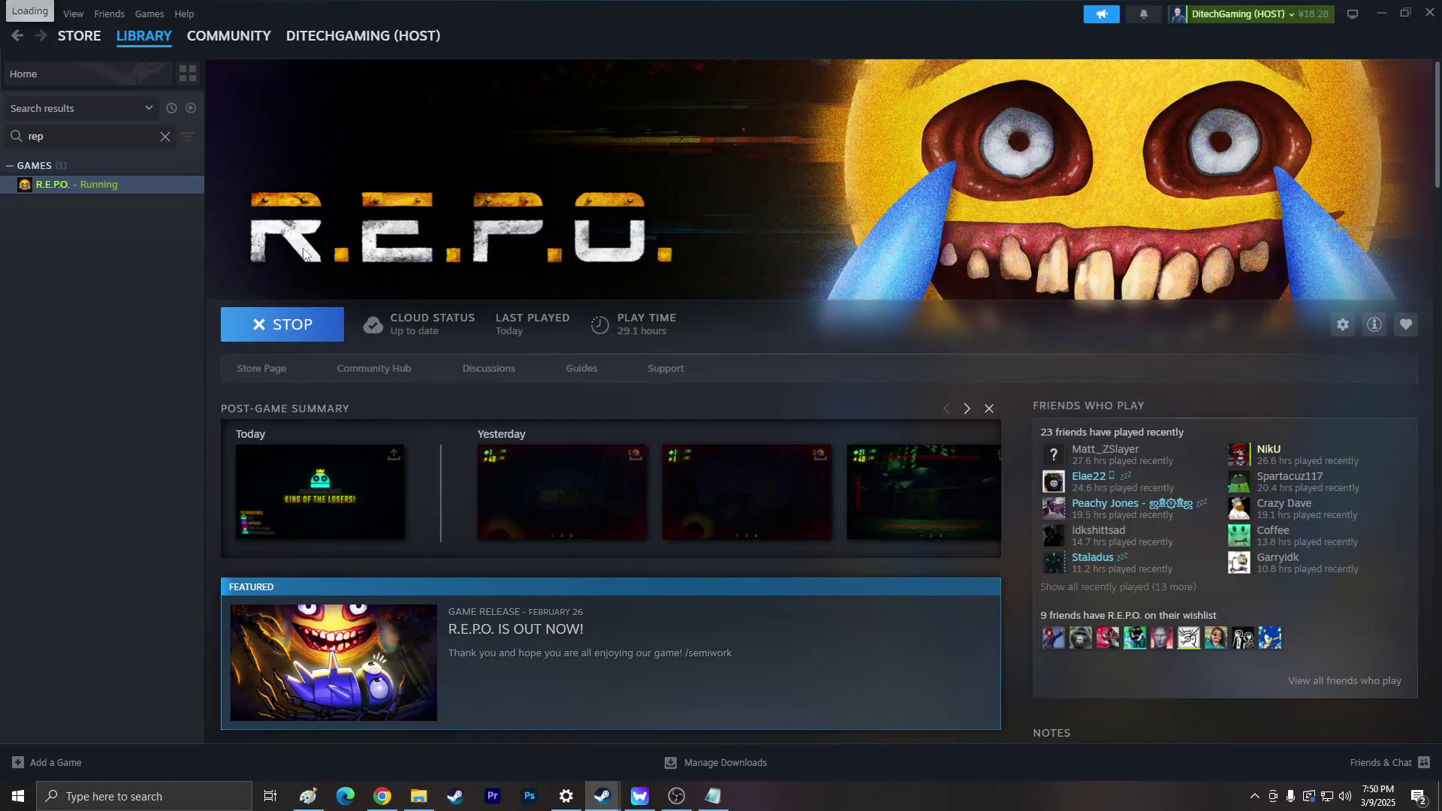
# Open the repo level 7 backup folder on Games Only (E:) and select all 20 backup items
pyautogui.click(419, 797)
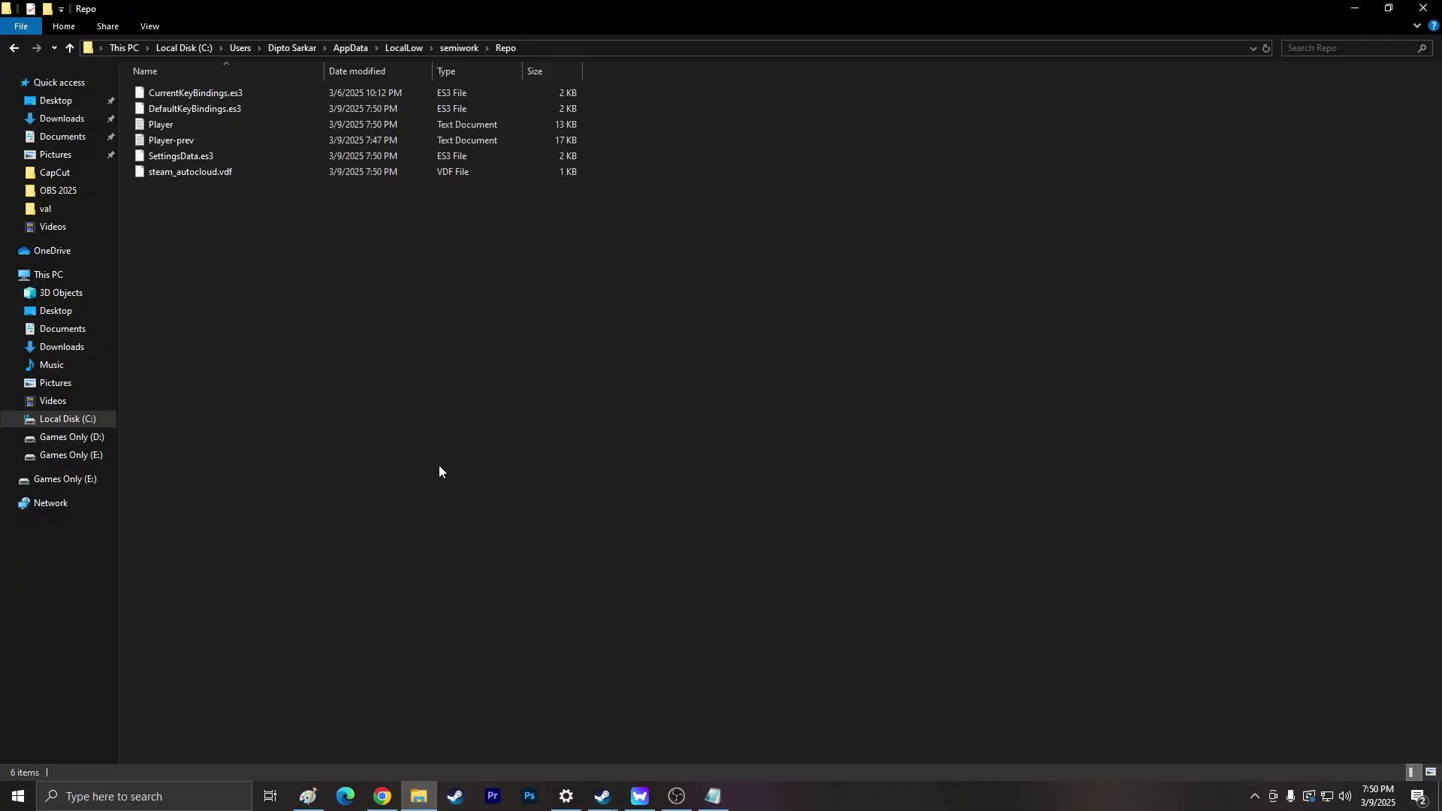
pyautogui.click(56, 456)
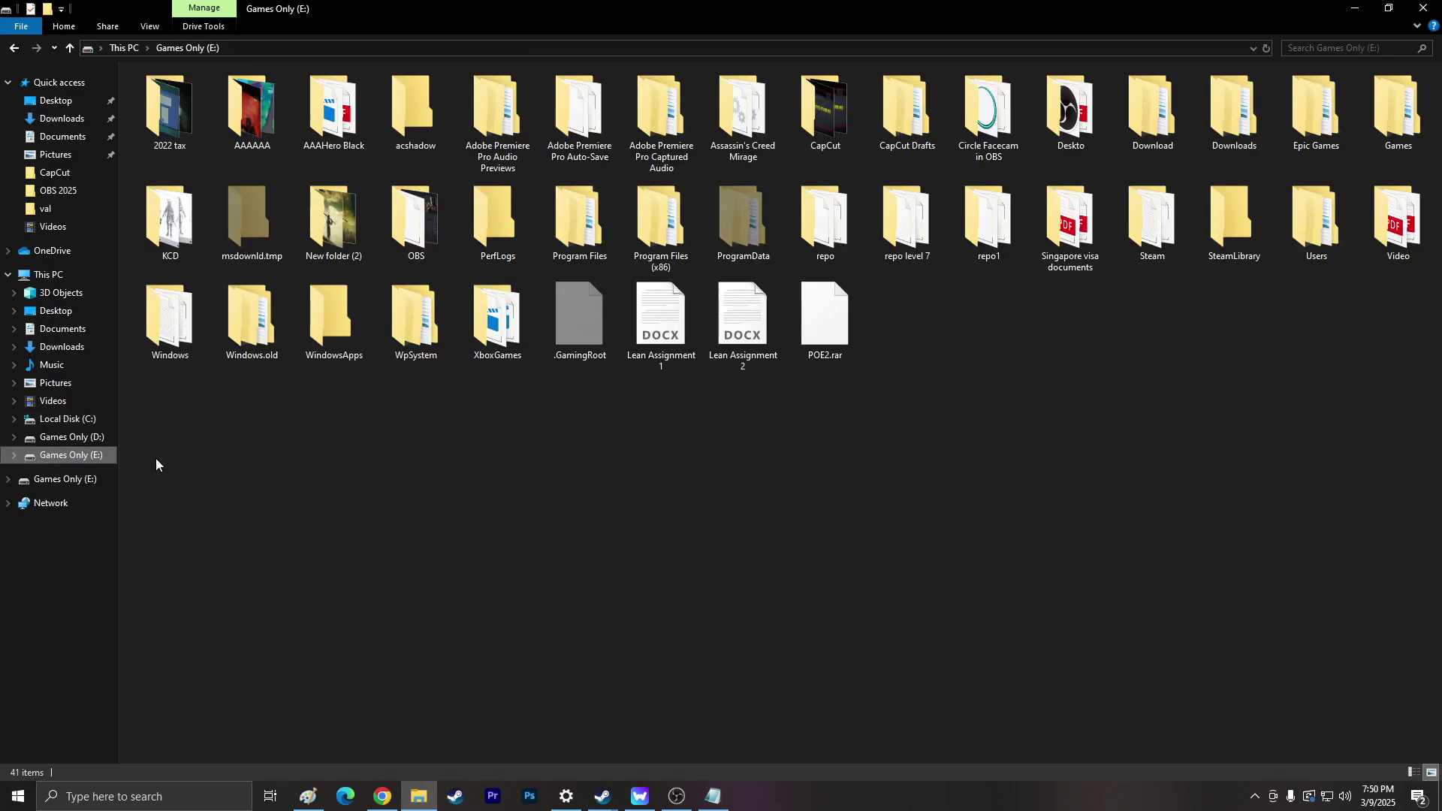
pyautogui.click(396, 247)
pyautogui.press('r')
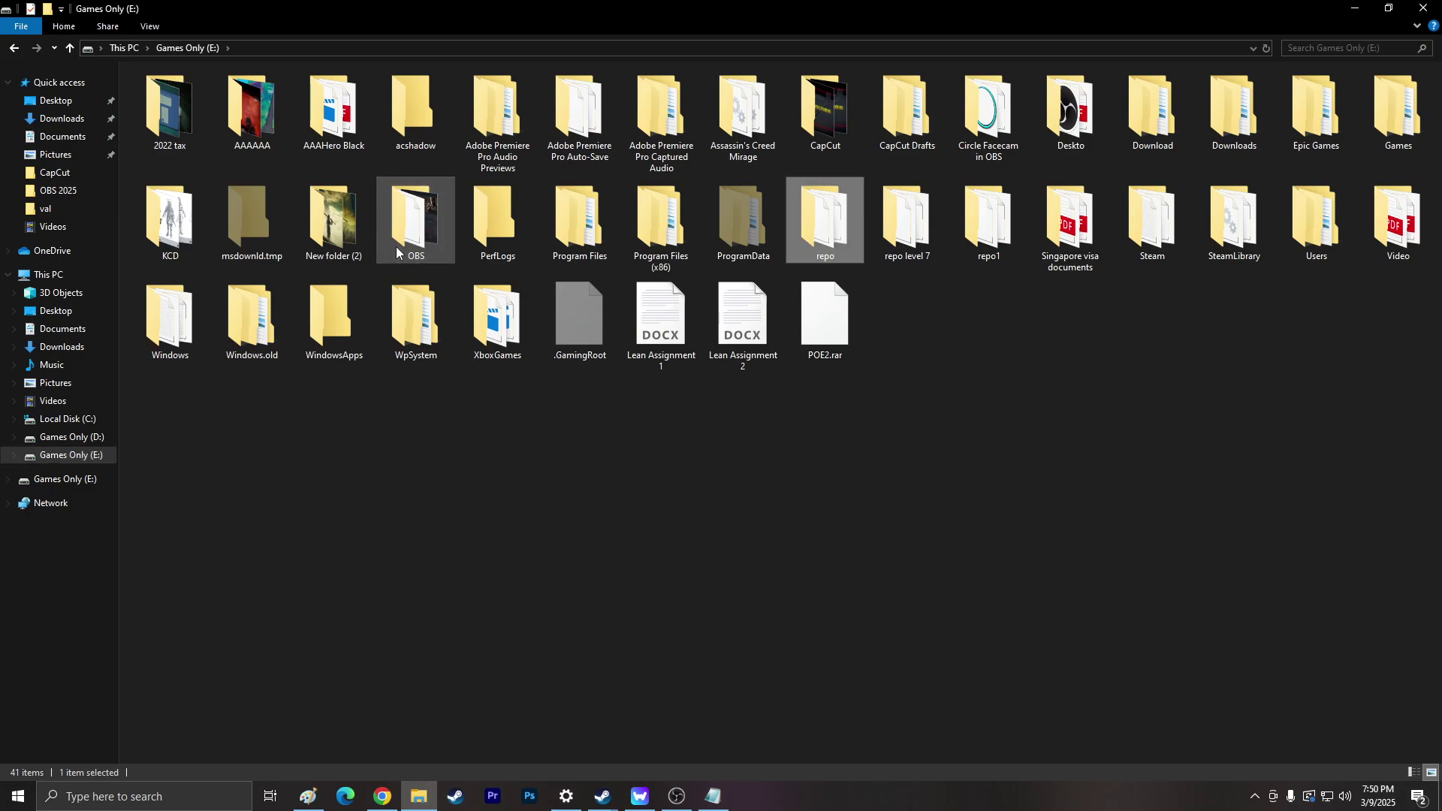
pyautogui.doubleClick(908, 229)
pyautogui.hotkey('ctrl', 'a')
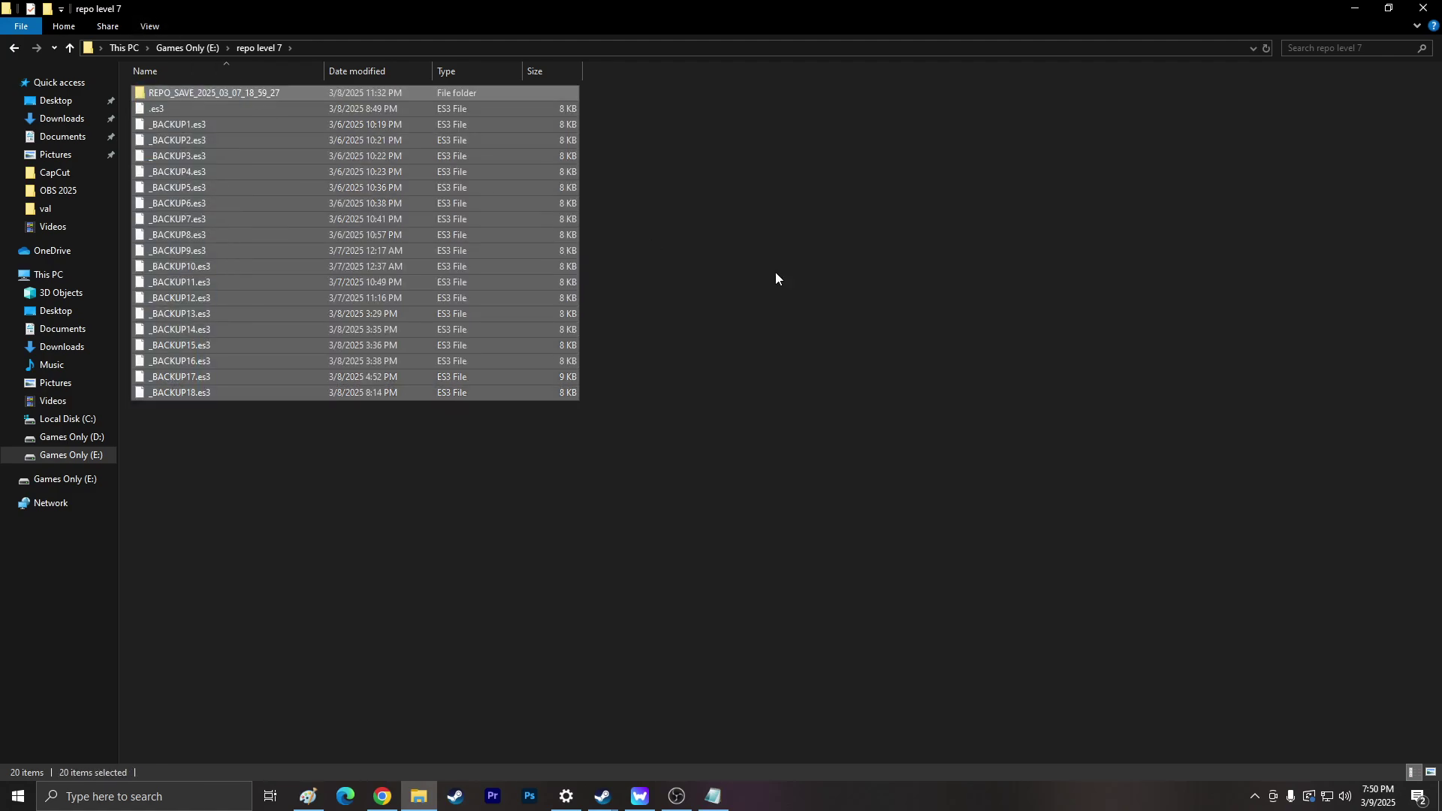
# Return to the Repo folder and permanently delete its six files
pyautogui.click(15, 48)
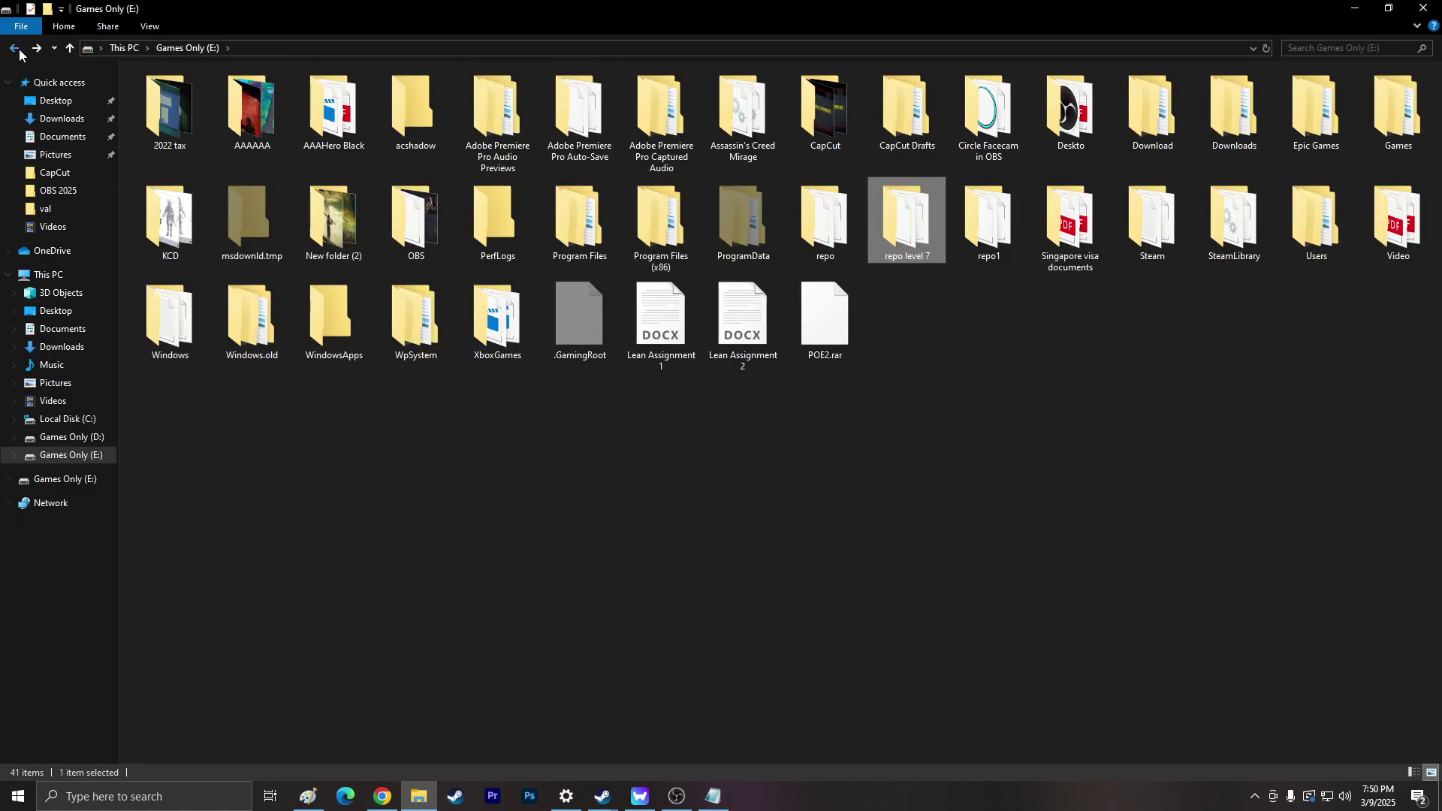
pyautogui.click(15, 48)
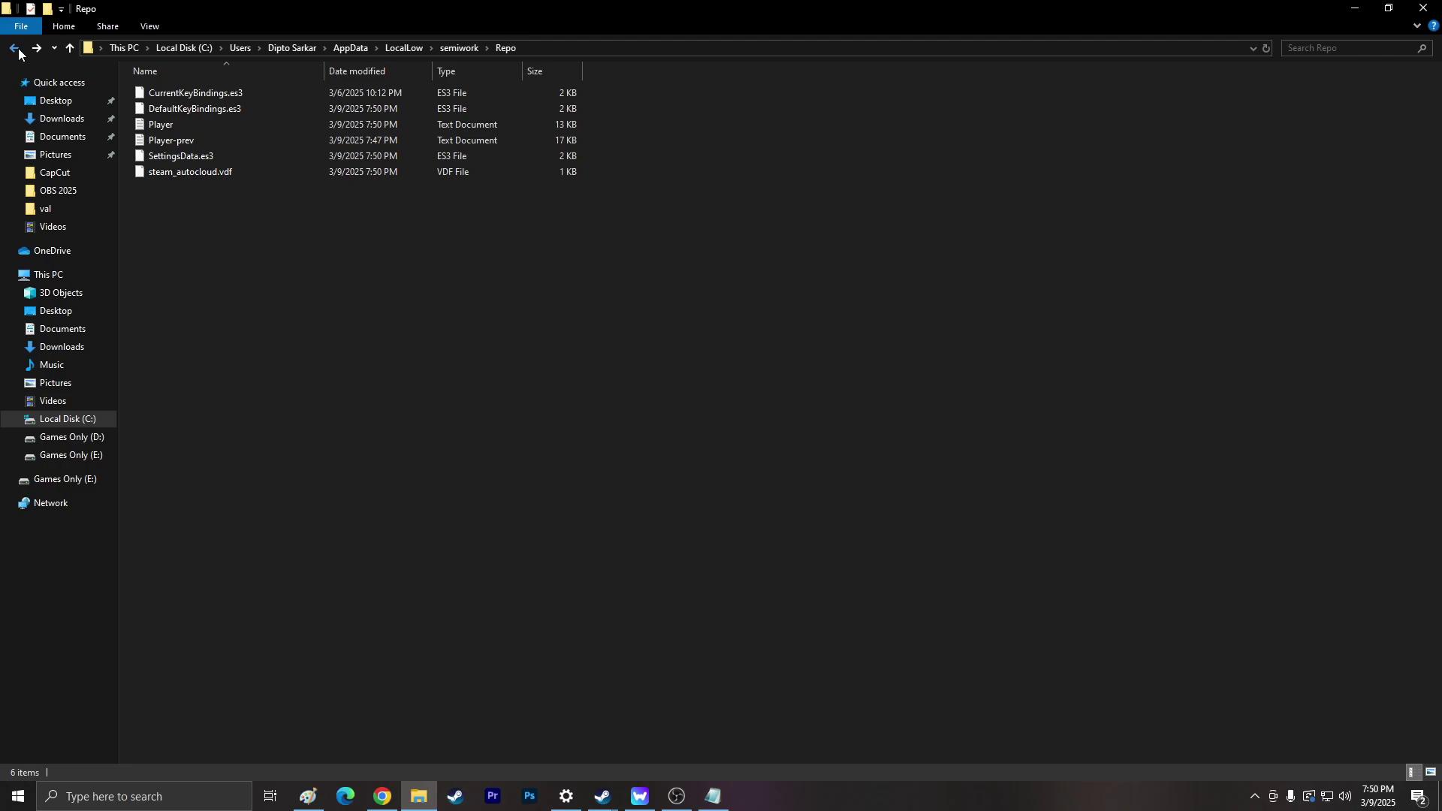
pyautogui.click(15, 48)
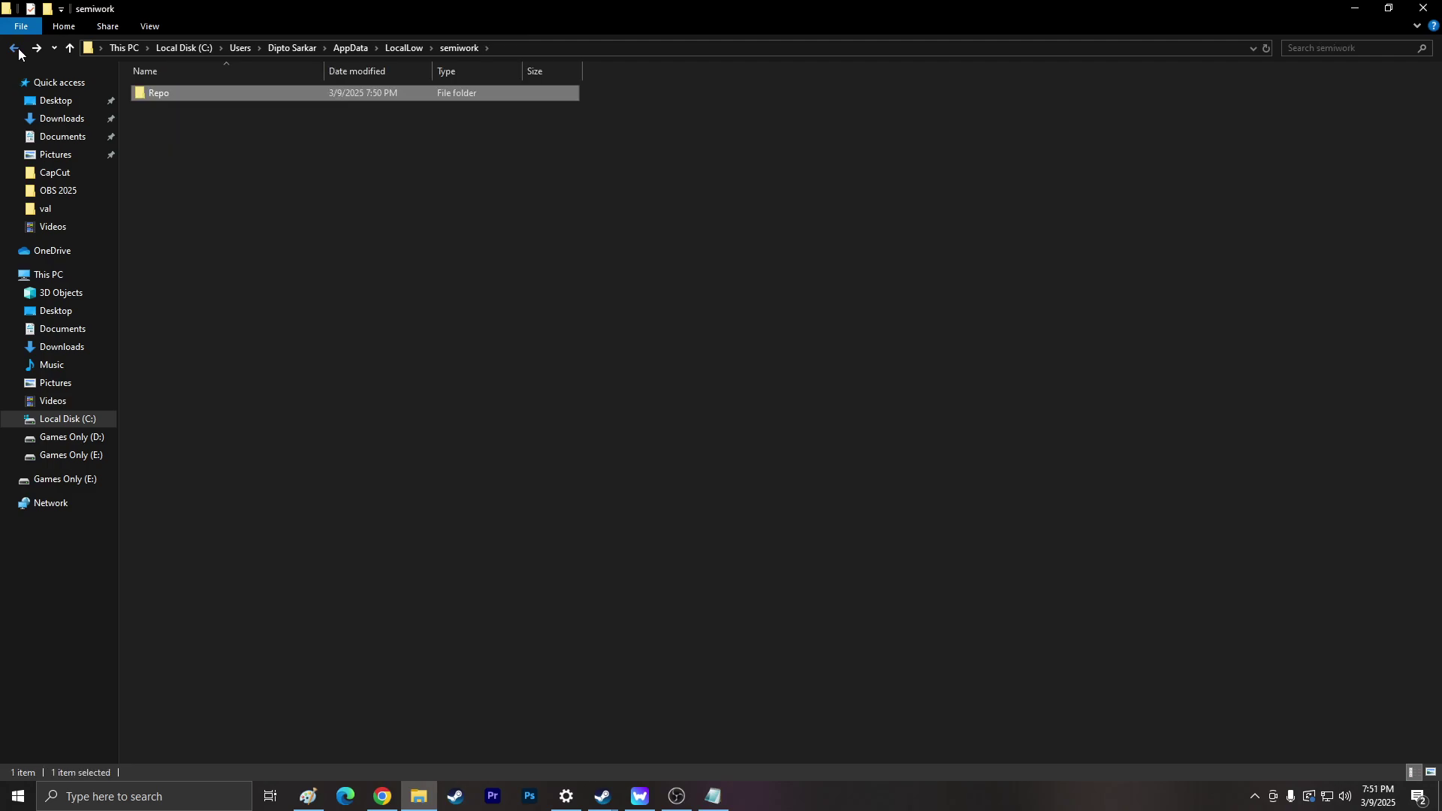
pyautogui.doubleClick(172, 95)
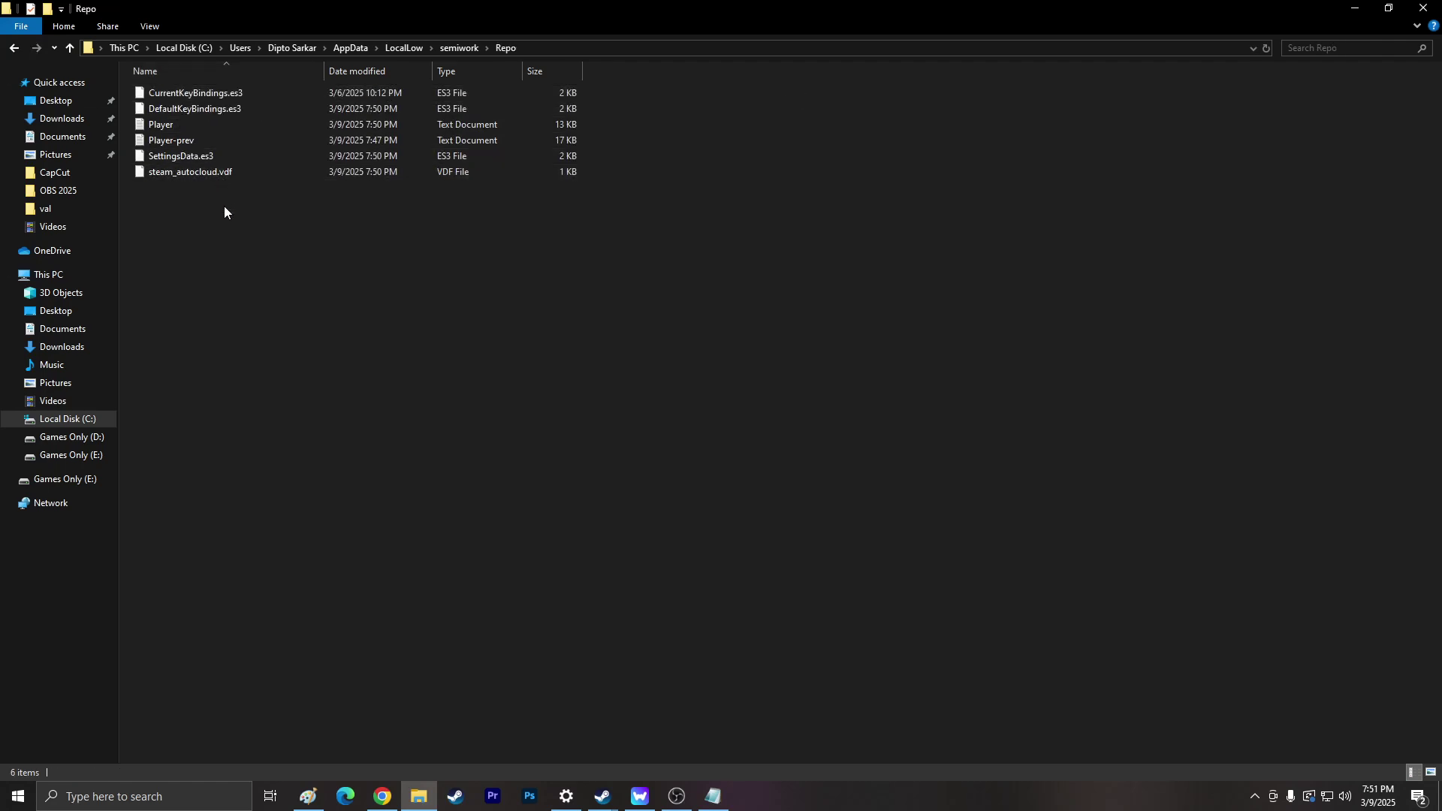
pyautogui.moveTo(194, 205); pyautogui.dragTo(183, 89)
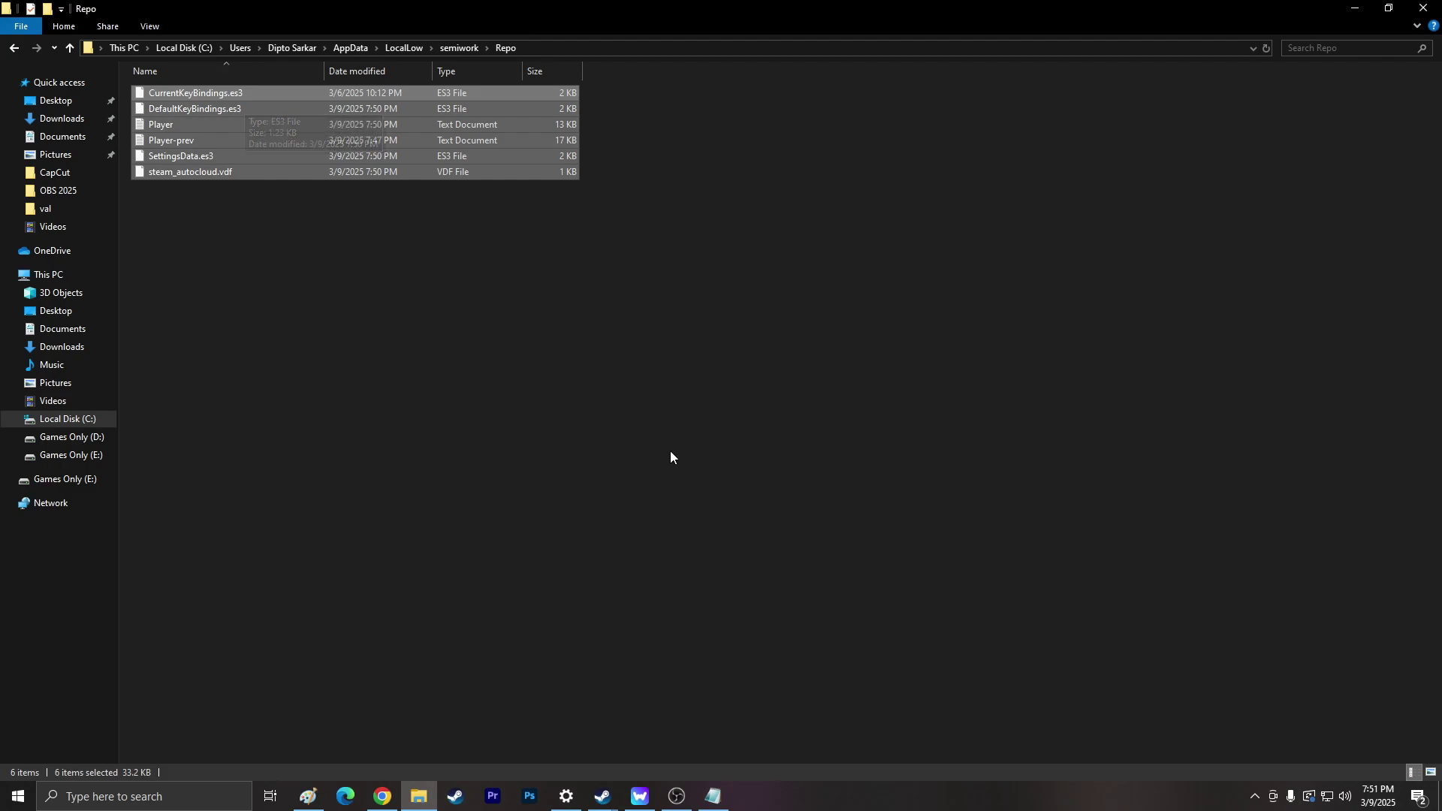
pyautogui.hotkey('shift', 'Delete')
pyautogui.press('Return')
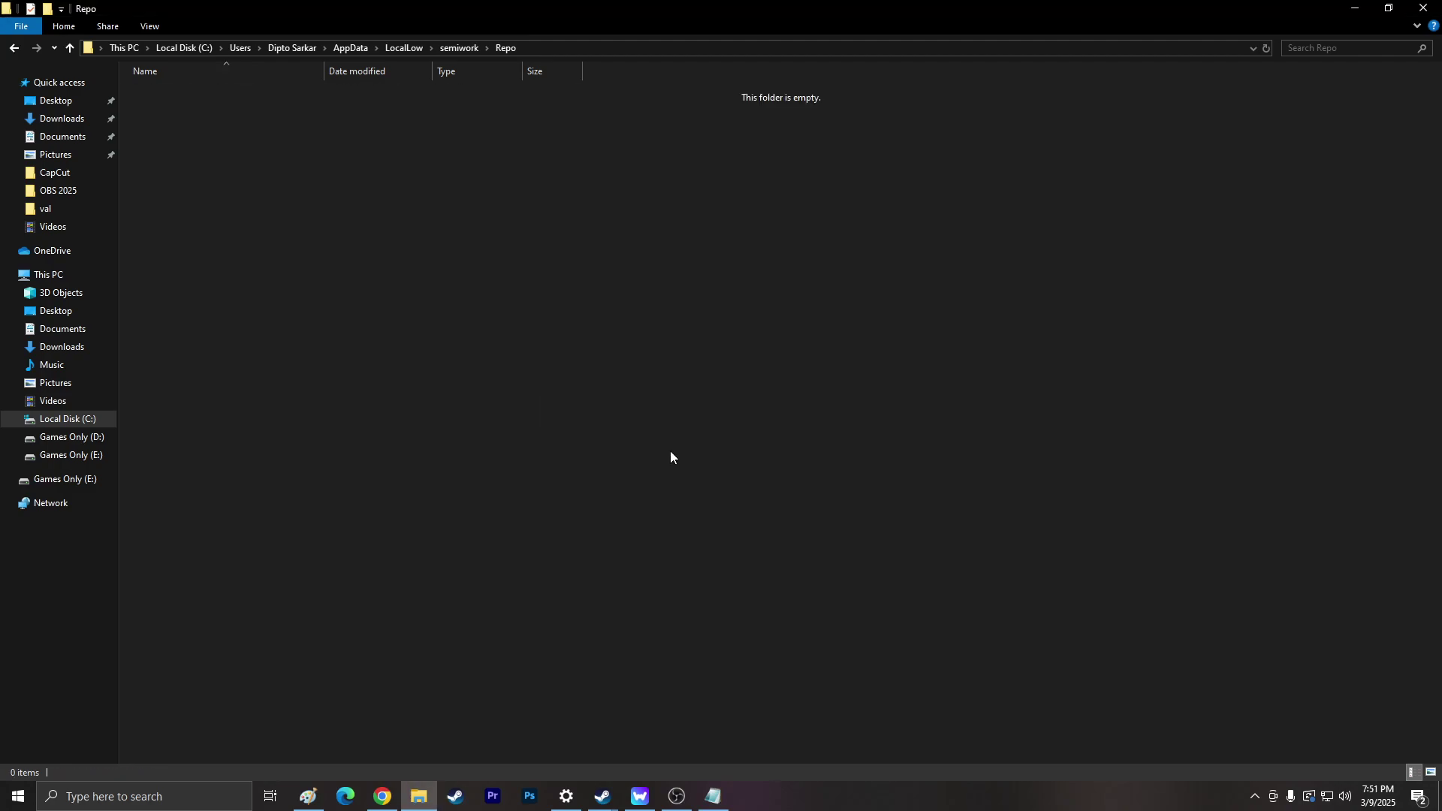
# Paste the level 7 backup saves into Repo and refresh the folder listing
pyautogui.hotkey('ctrl', 'v')
pyautogui.click(374, 522)
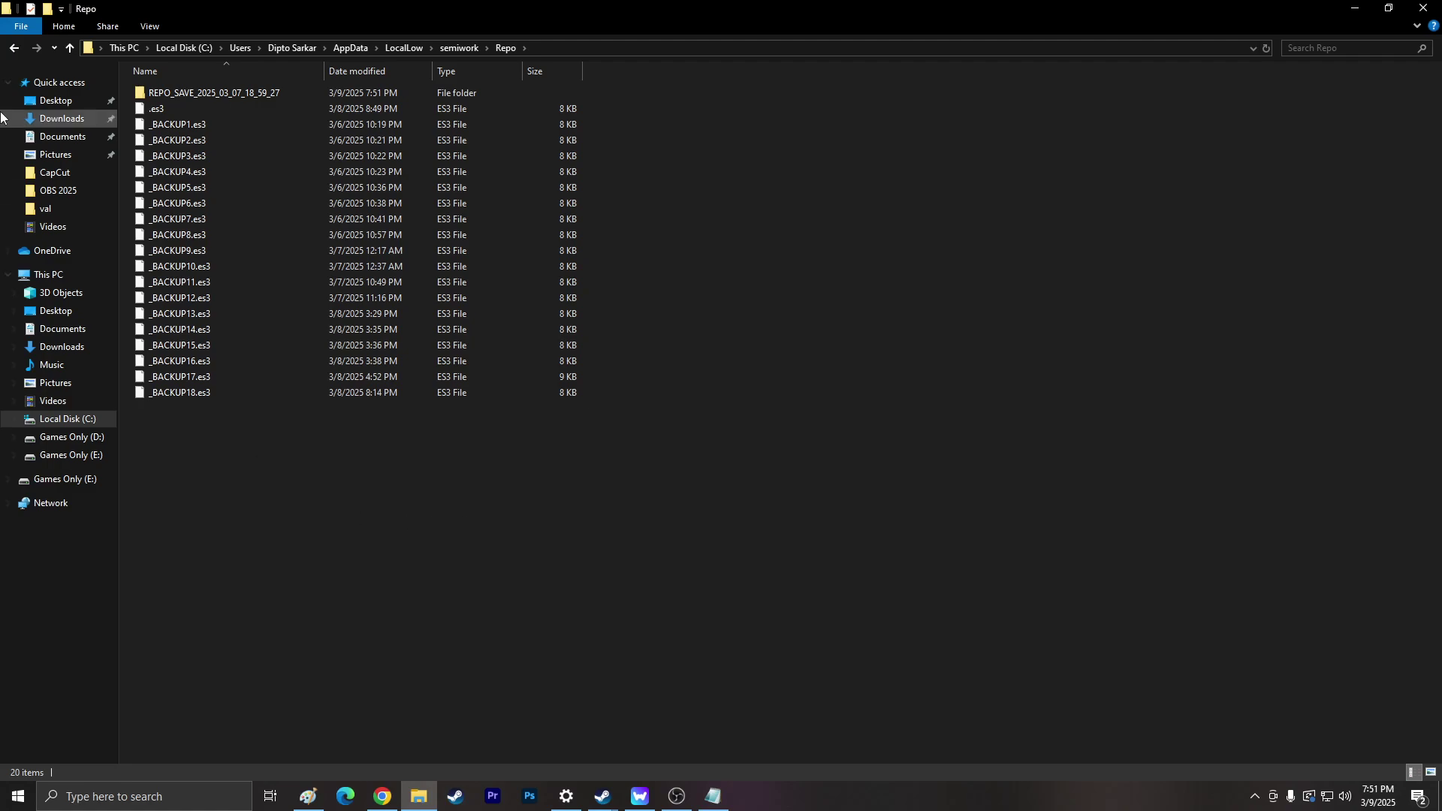
pyautogui.click(12, 48)
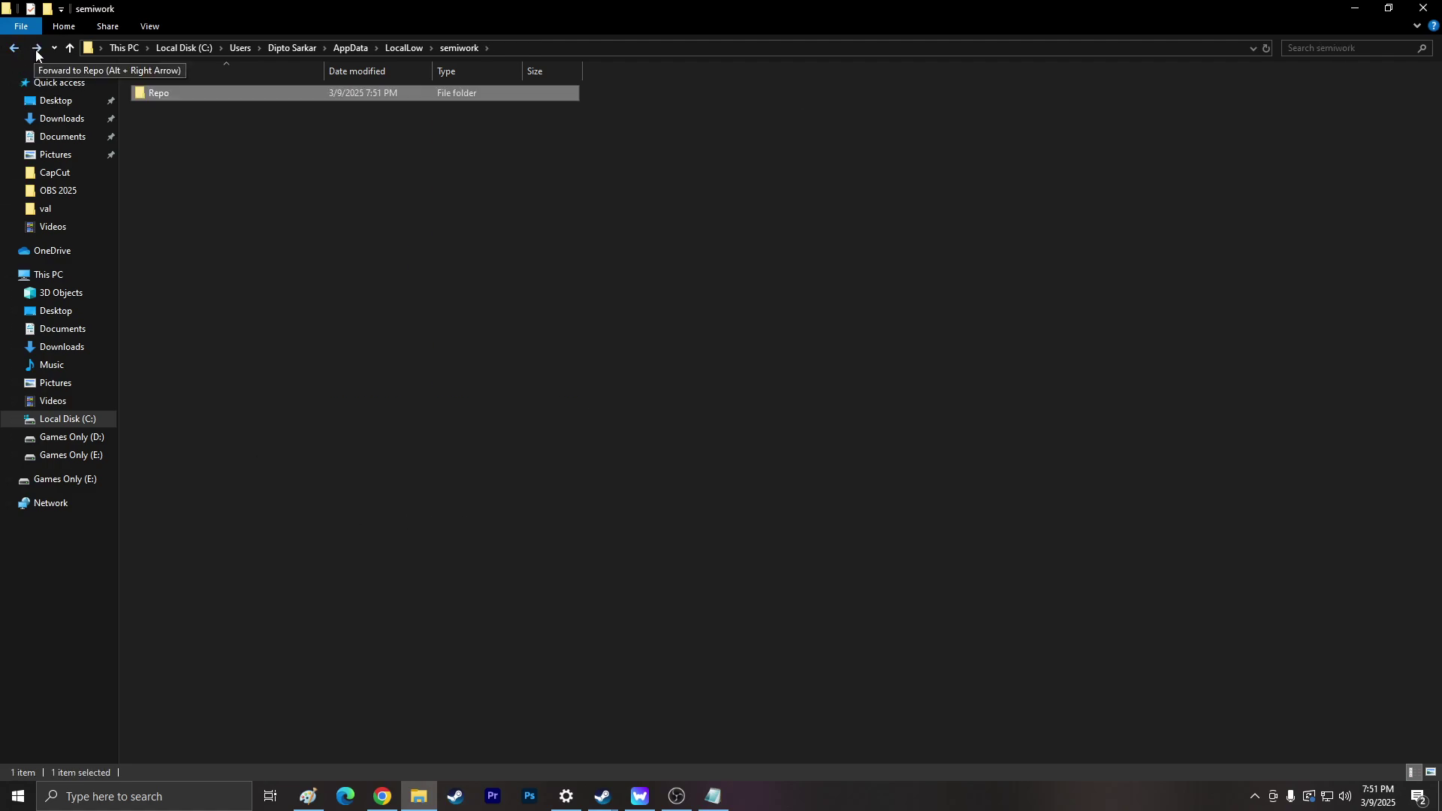
pyautogui.press('Return')
pyautogui.rightClick(506, 493)
pyautogui.click(595, 557)
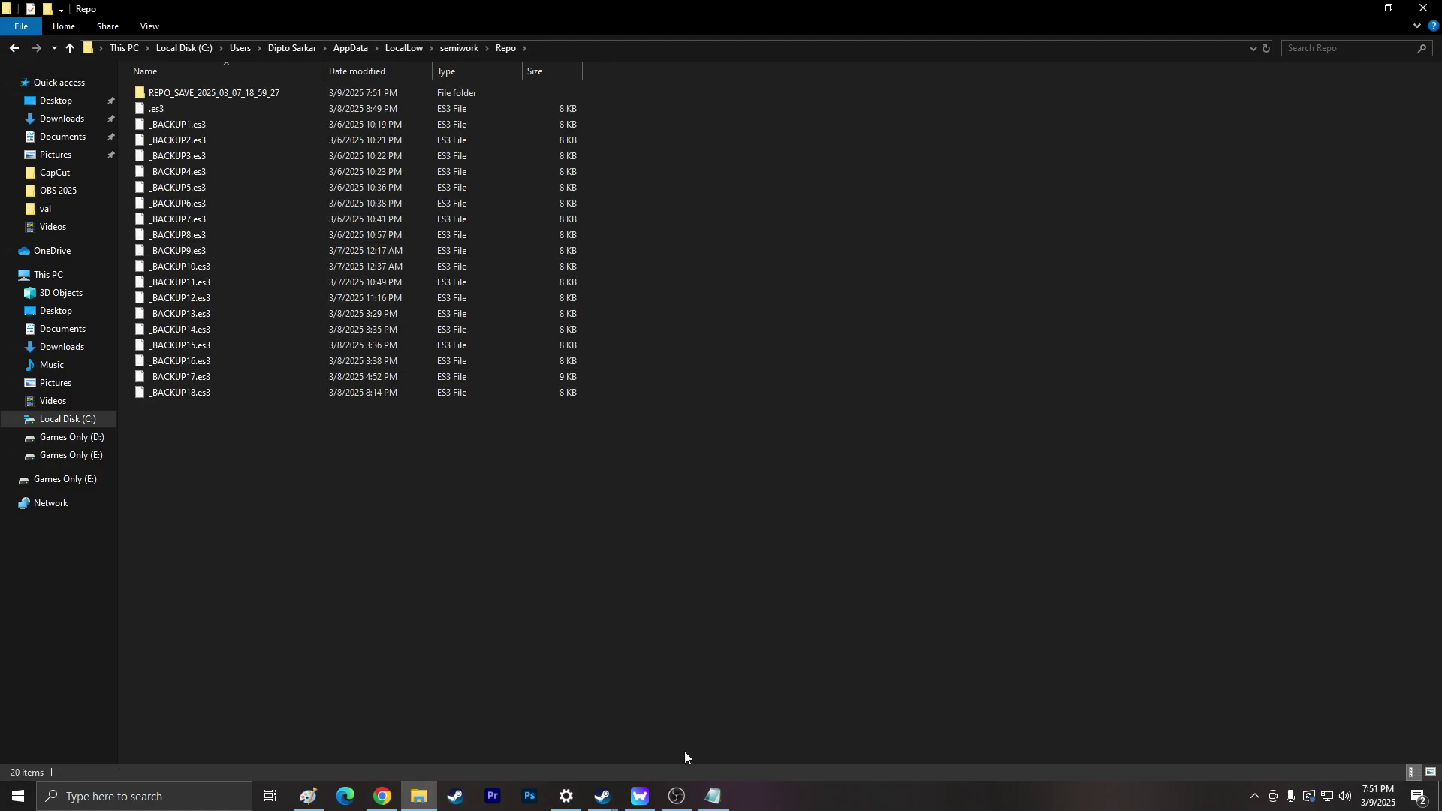
pyautogui.click(604, 797)
# Relaunch R.E.P.O. and host a game, finding the saved games list still offers only New Game
pyautogui.click(524, 752)
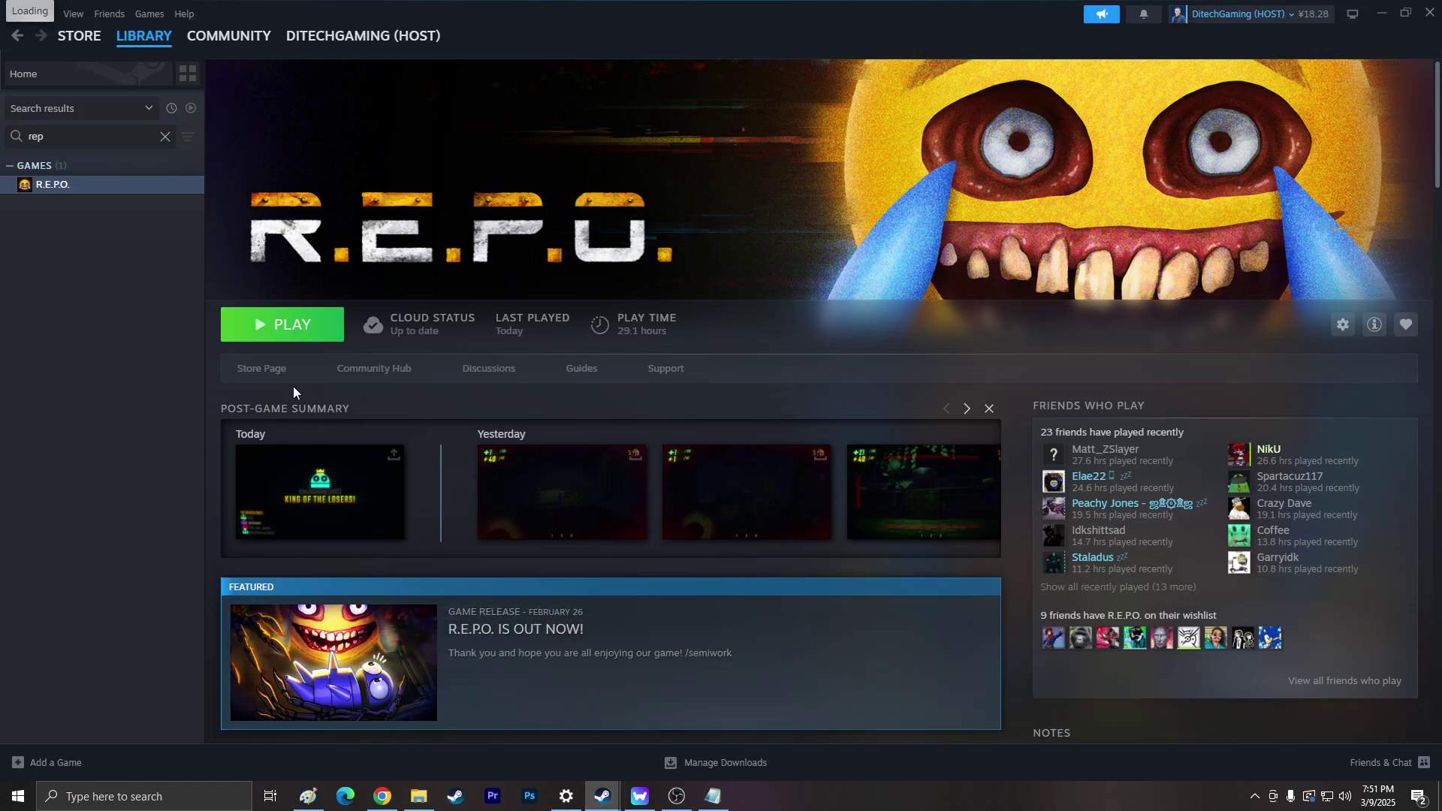
pyautogui.click(254, 331)
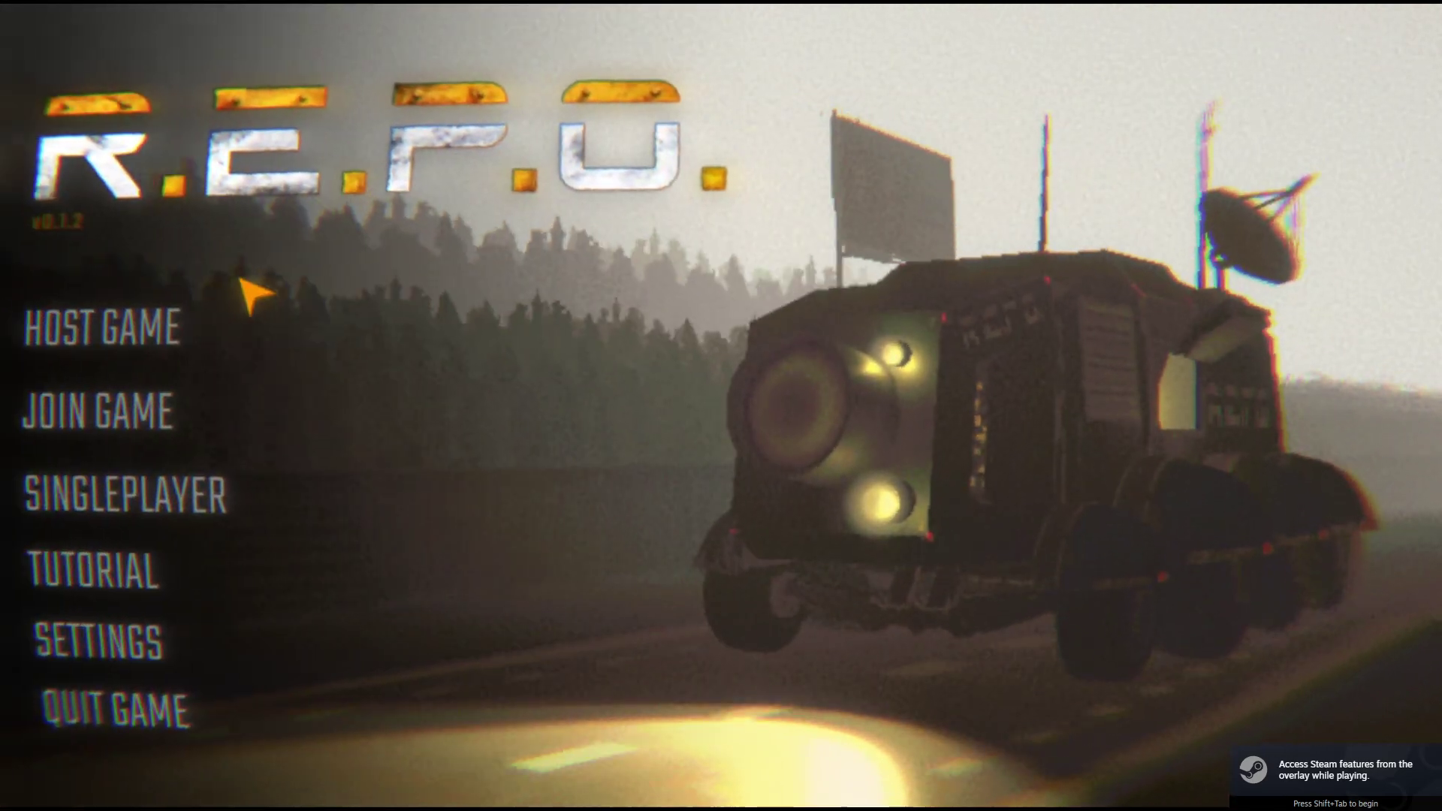
pyautogui.click(197, 298)
pyautogui.click(589, 553)
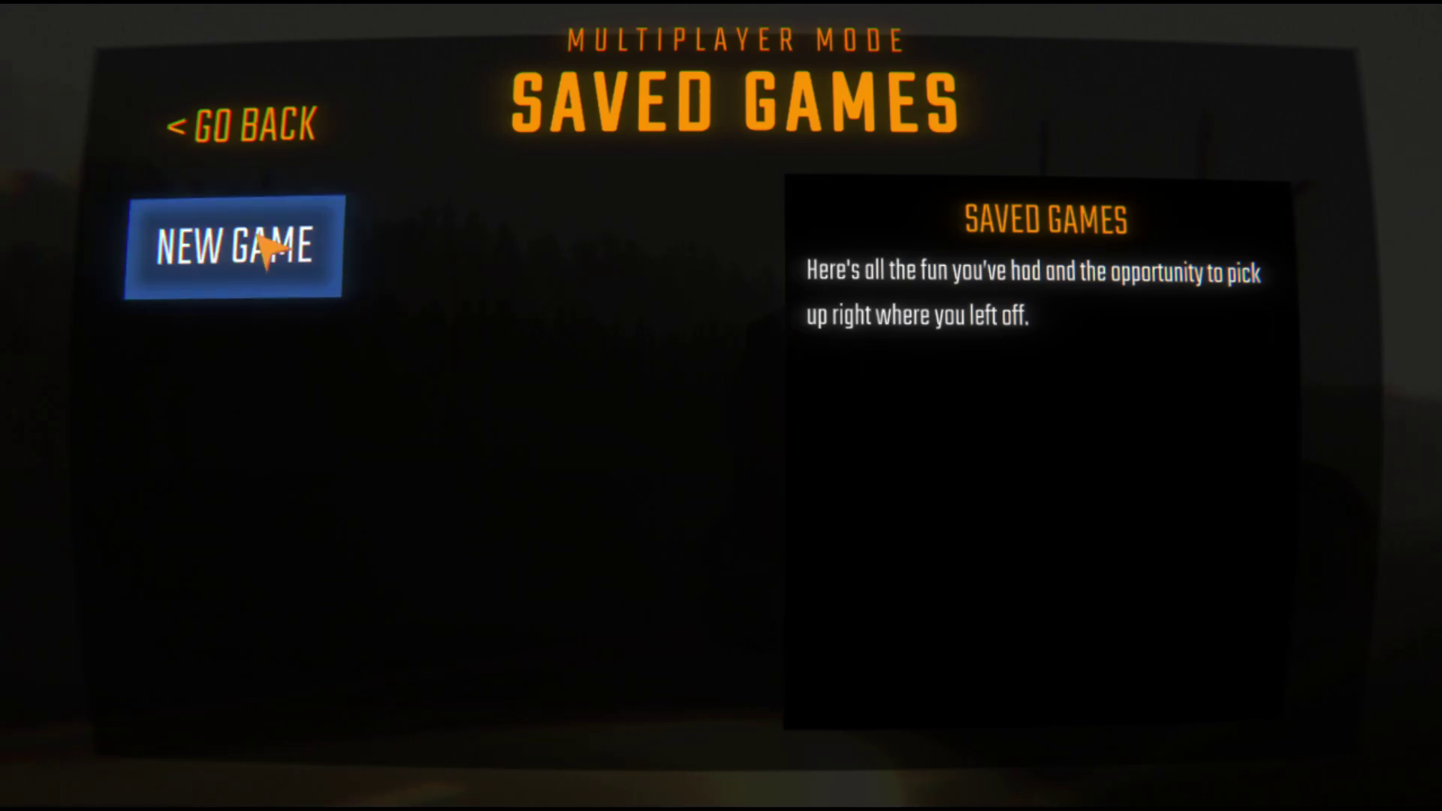
pyautogui.click(214, 121)
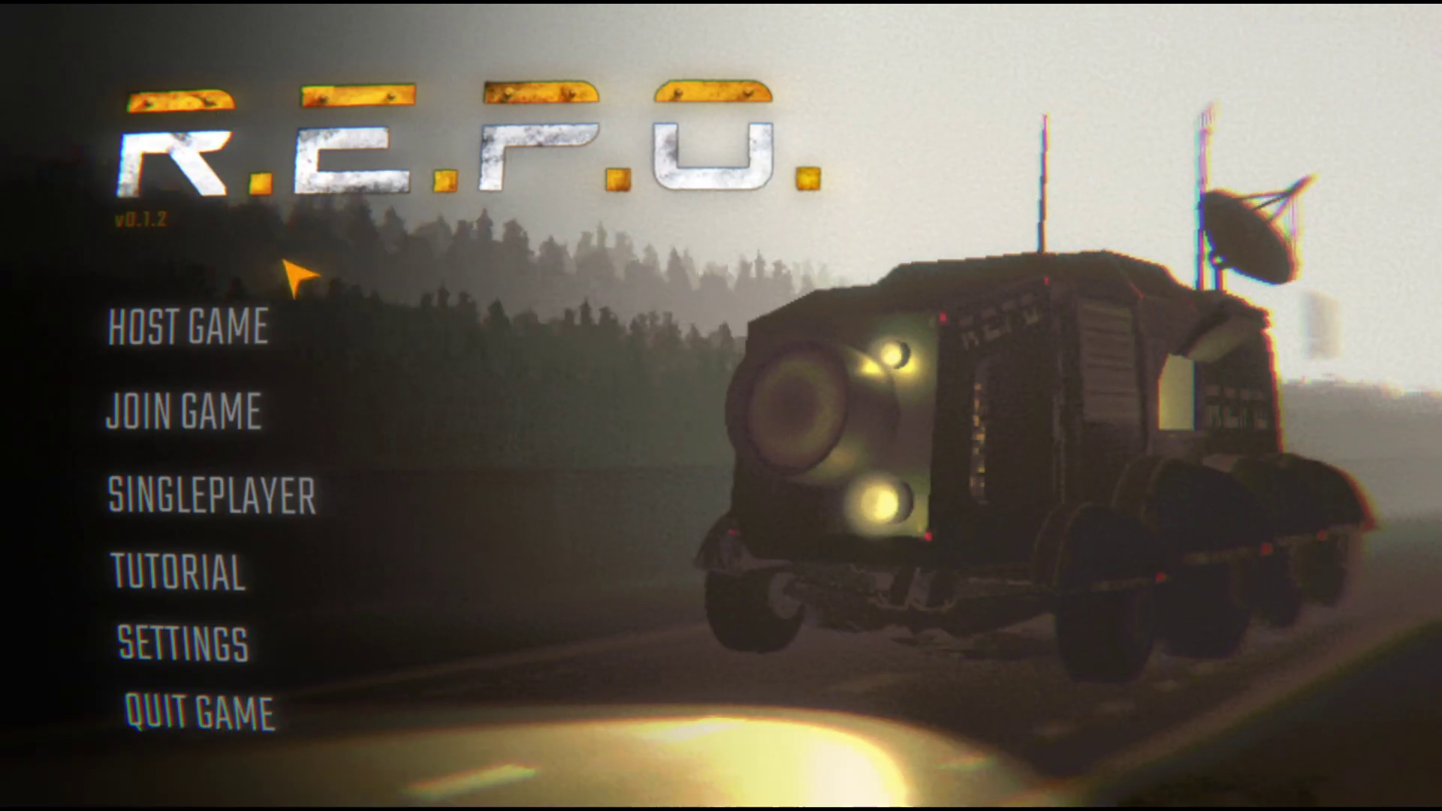
pyautogui.click(199, 338)
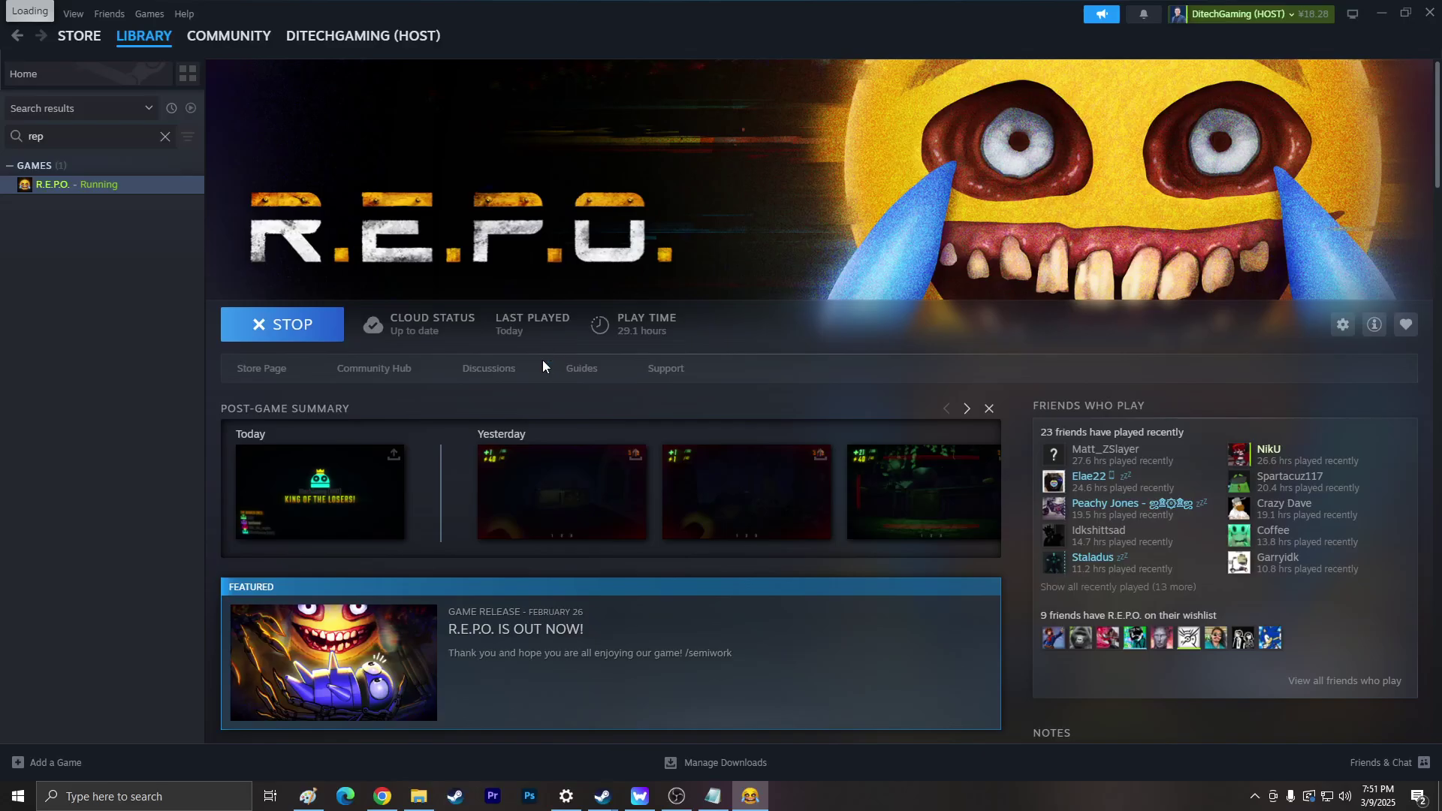
# Delete every item in the Repo save folder, then return to Steam's R.E.P.O. page
pyautogui.click(418, 796)
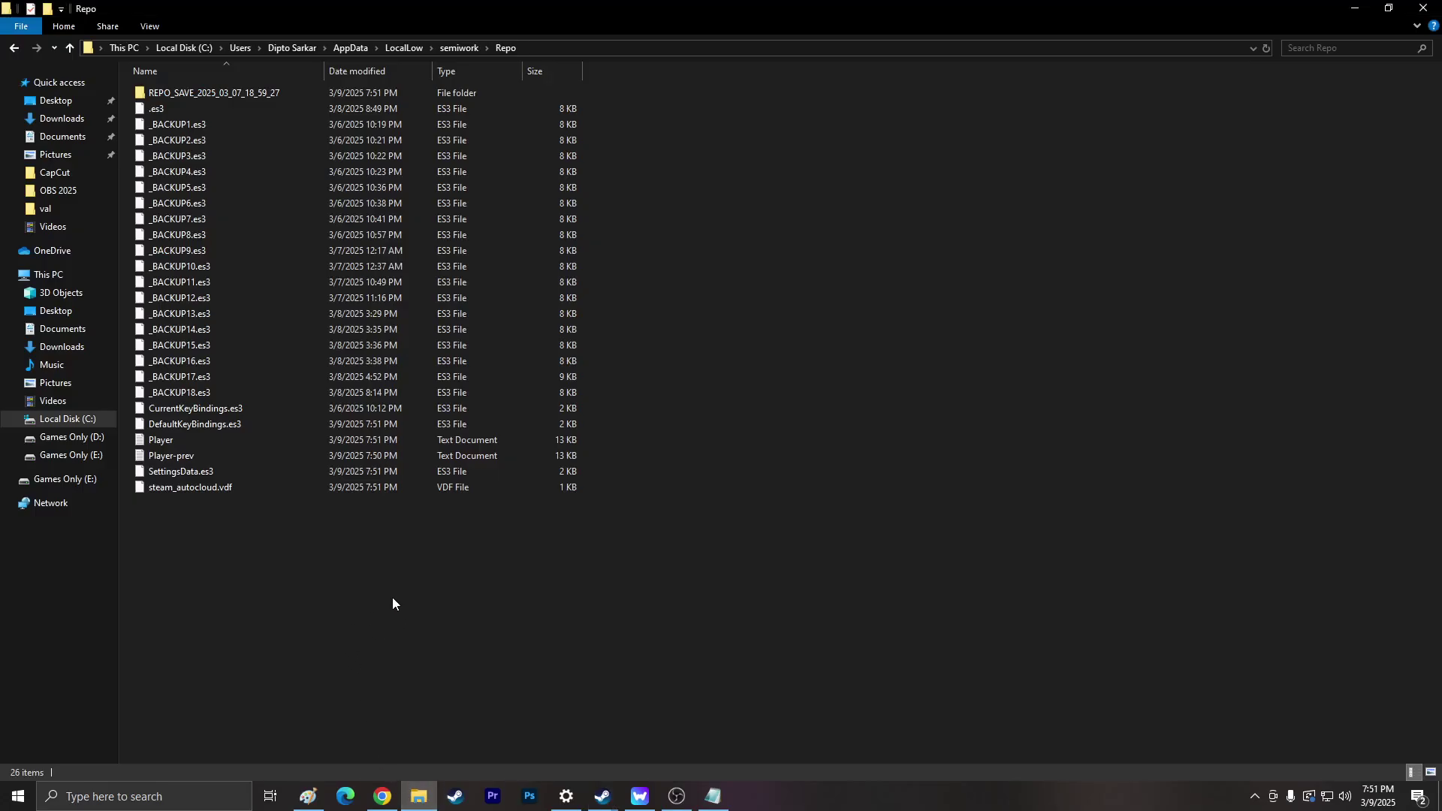
pyautogui.hotkey('ctrl', 'a')
pyautogui.press('Delete')
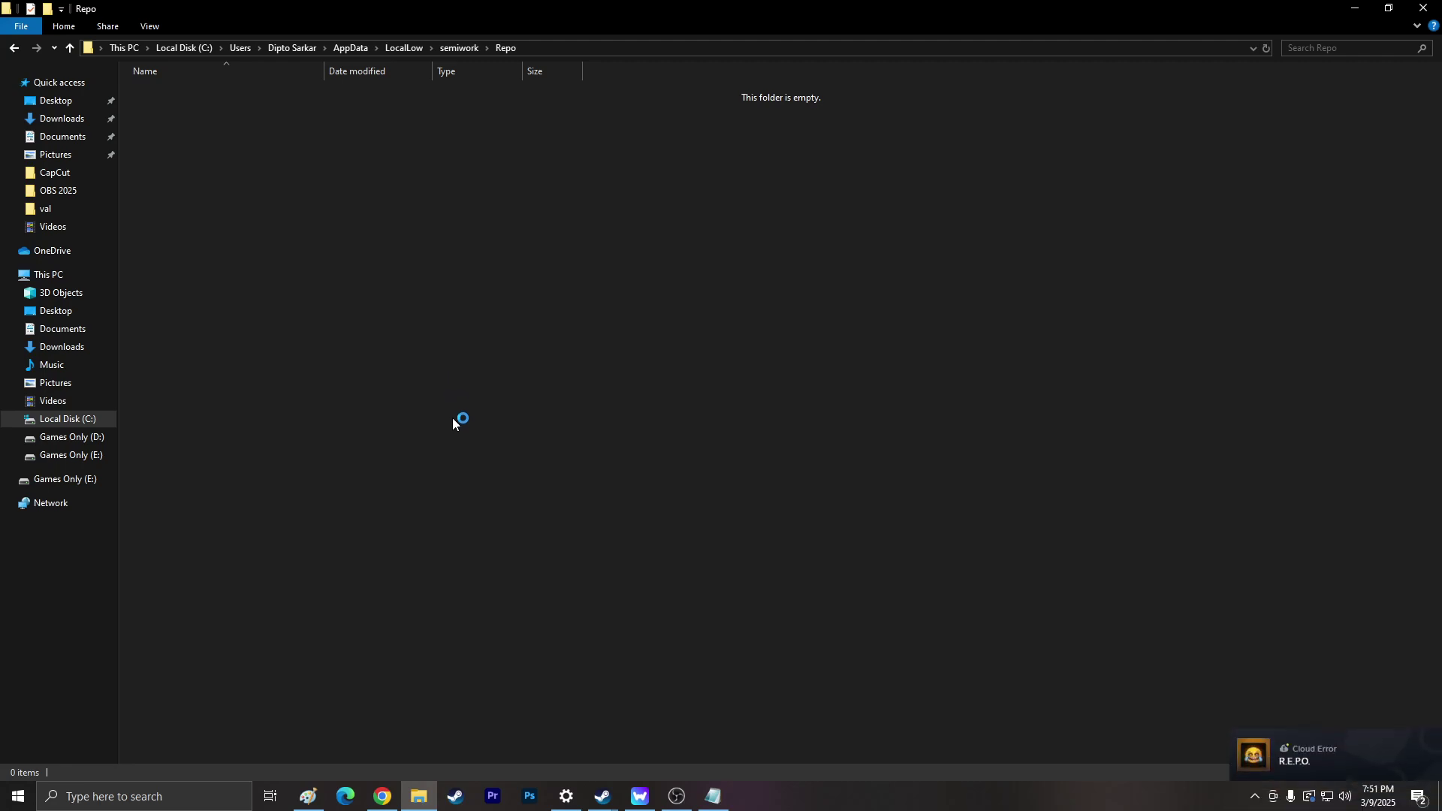
pyautogui.click(1320, 762)
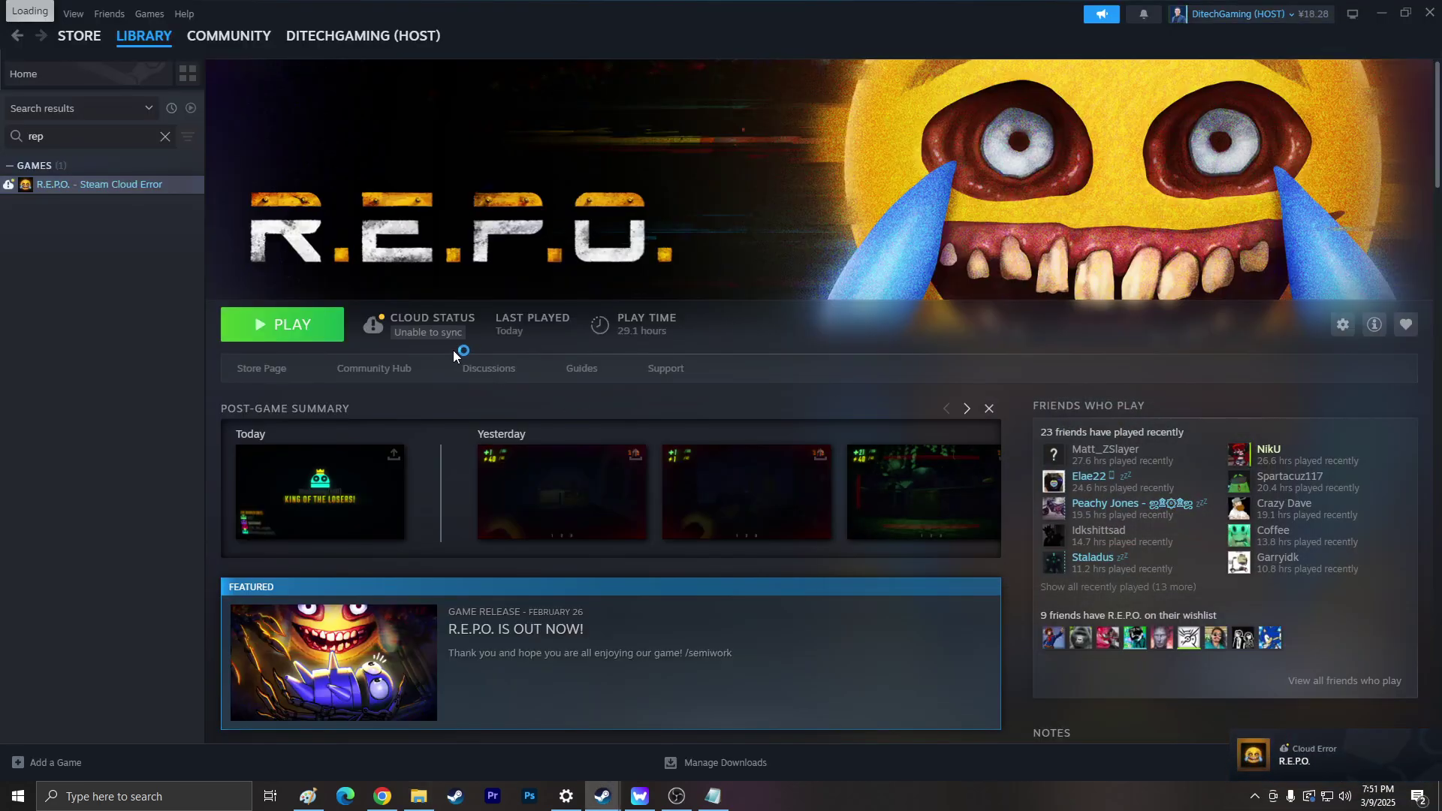
# Relaunch R.E.P.O., host and leave a lobby, then start a New Game and leave its lobby
pyautogui.click(284, 326)
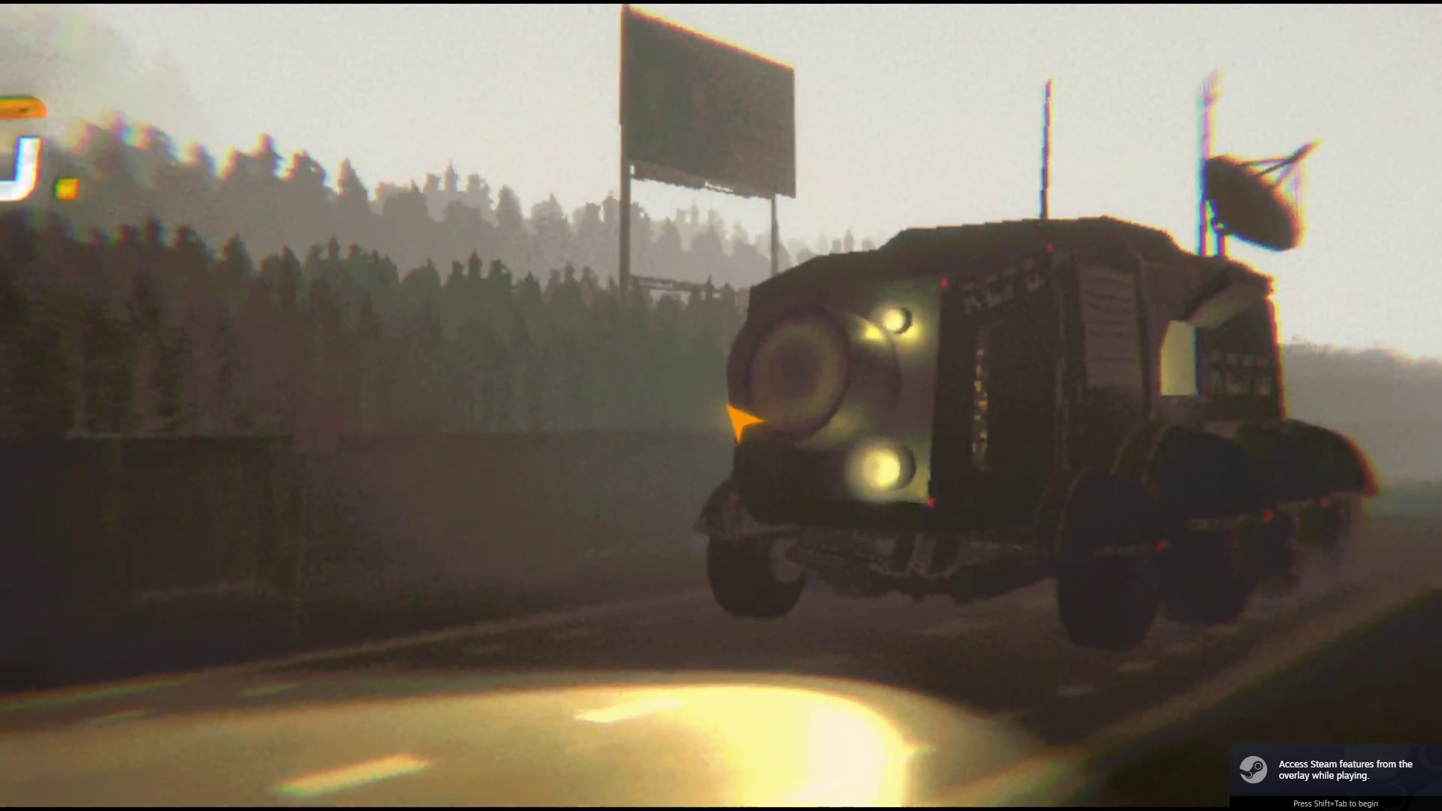
pyautogui.click(196, 325)
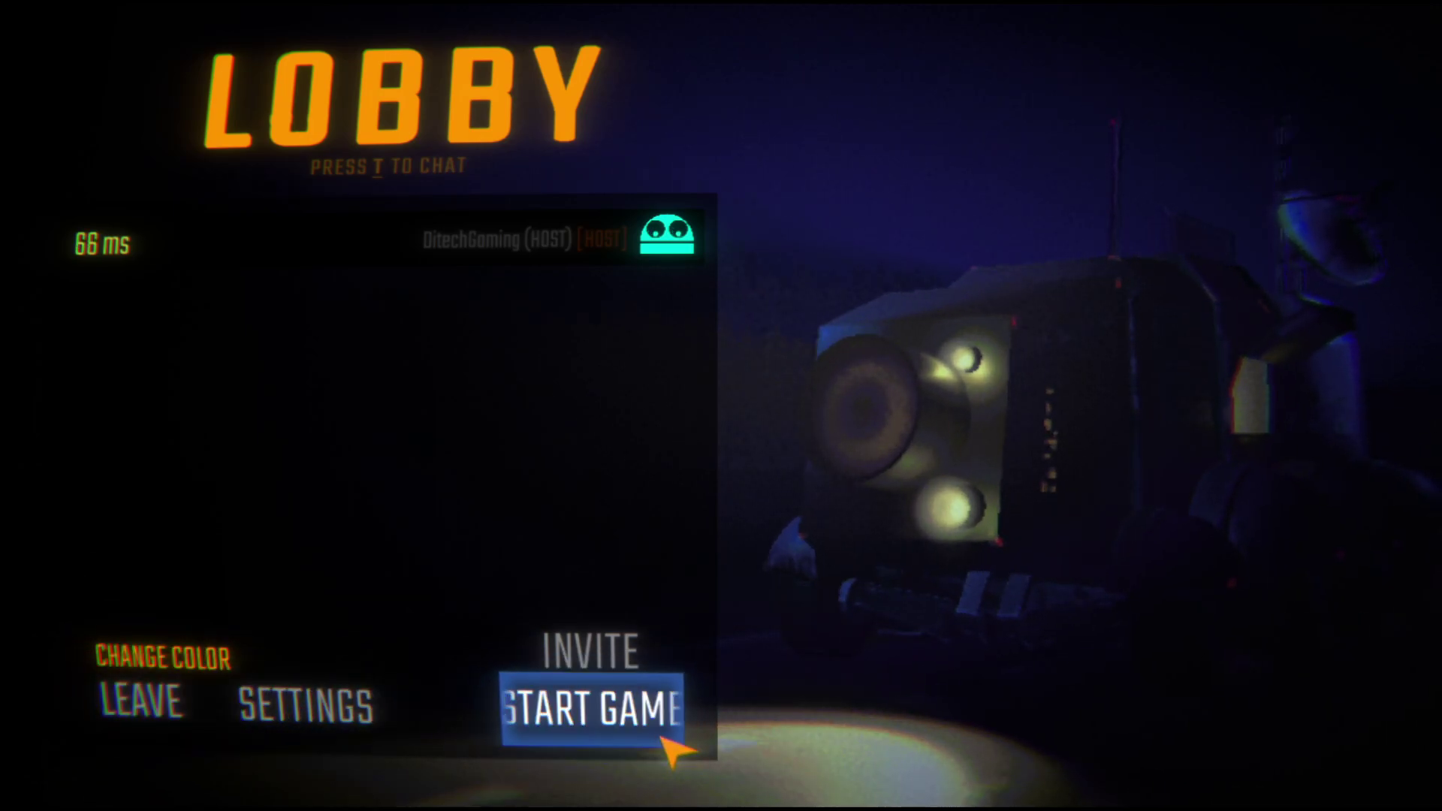
pyautogui.click(151, 726)
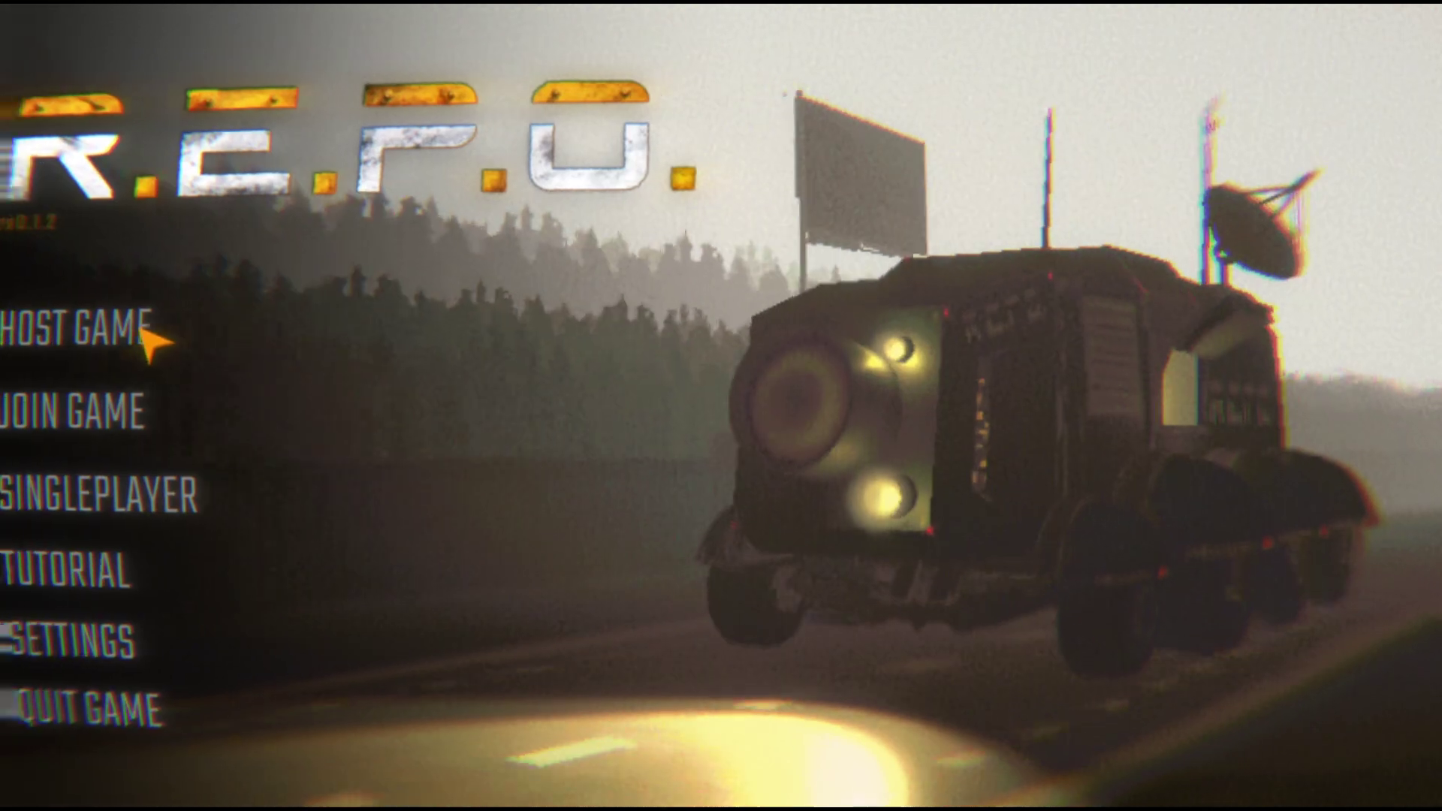
pyautogui.click(145, 322)
pyautogui.click(599, 564)
pyautogui.click(259, 263)
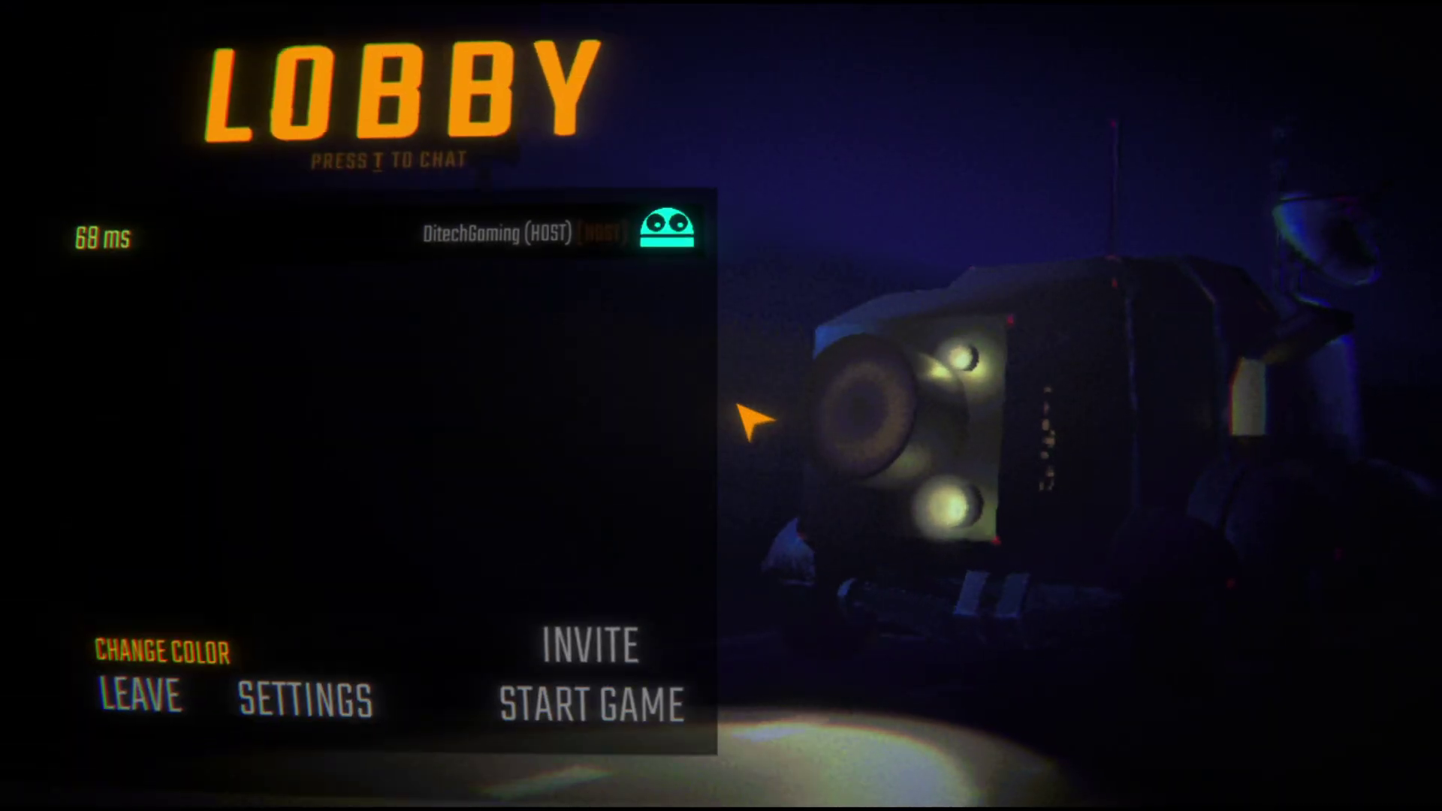
pyautogui.click(150, 697)
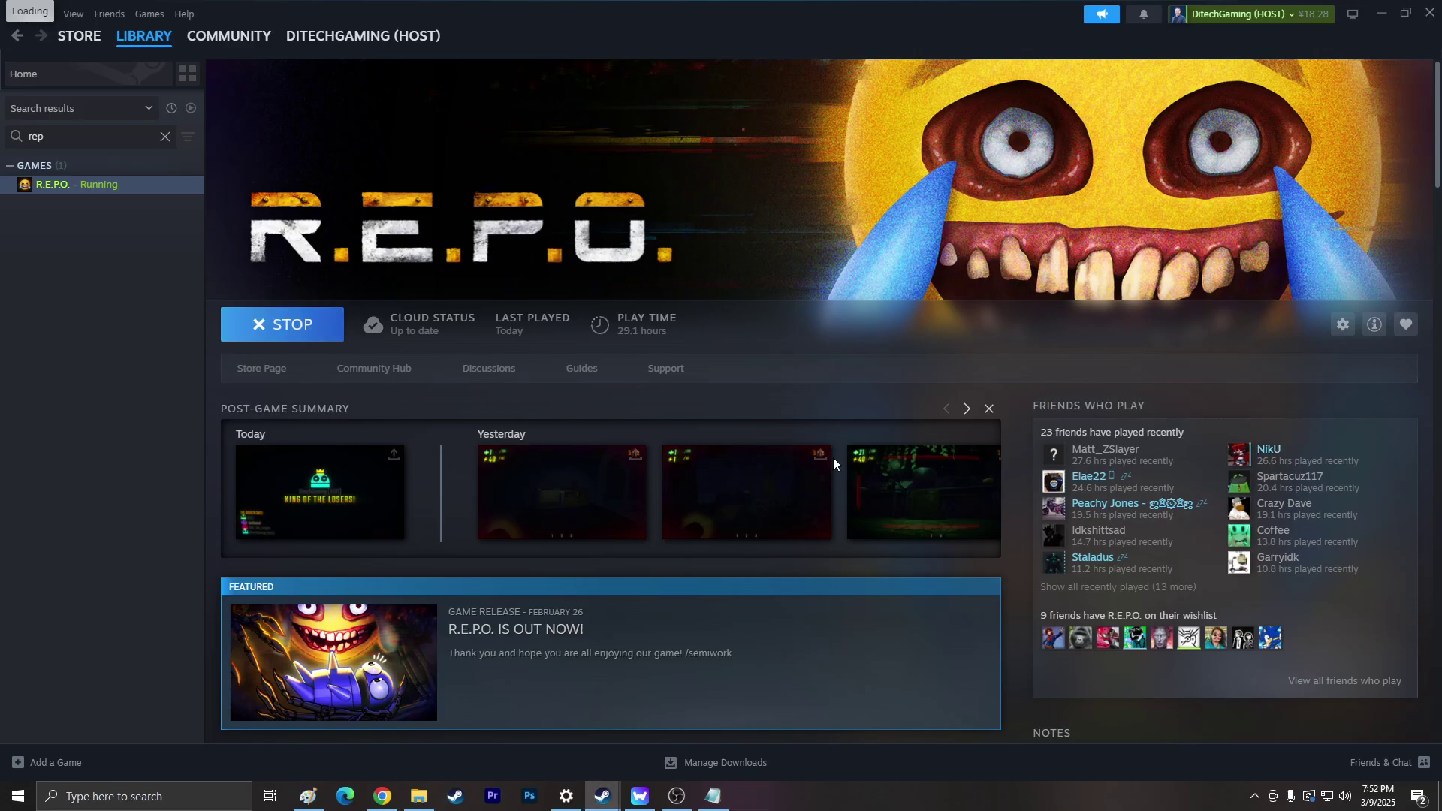
# Refresh the Repo folder, open the new saves folder and inspect REPO_SAVE_2025_03_09_19_52_32
pyautogui.click(418, 796)
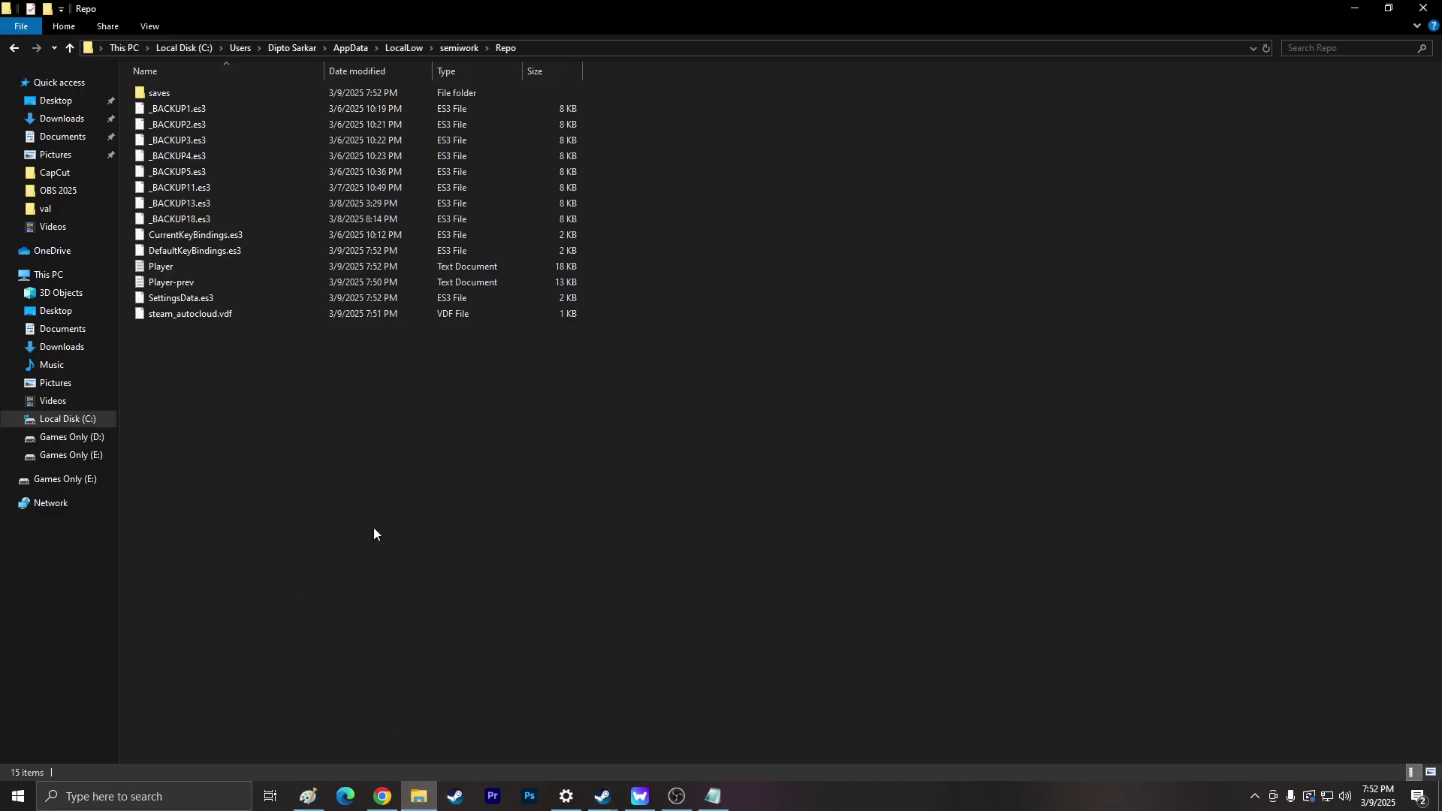
pyautogui.rightClick(344, 417)
pyautogui.click(406, 479)
pyautogui.rightClick(294, 464)
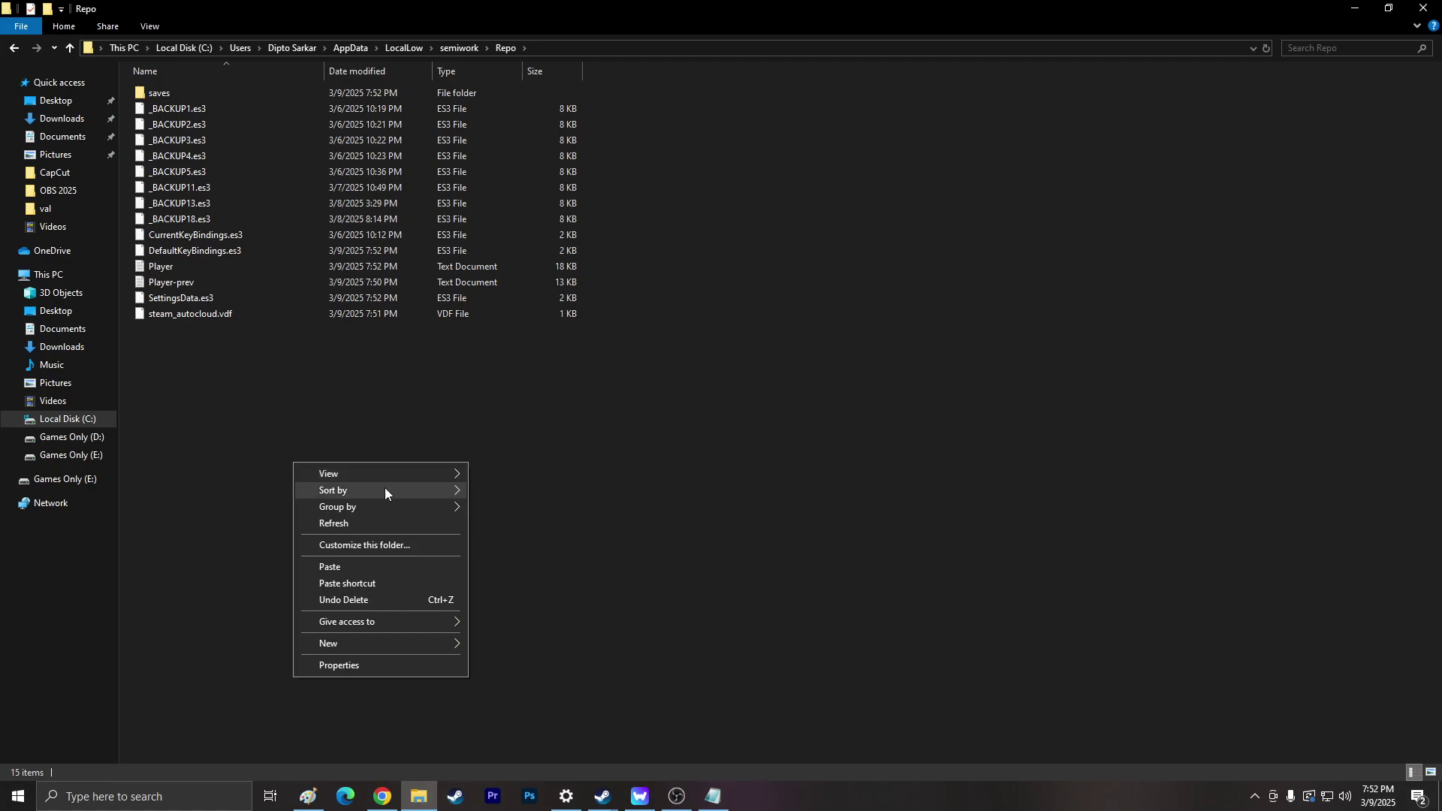
pyautogui.click(331, 523)
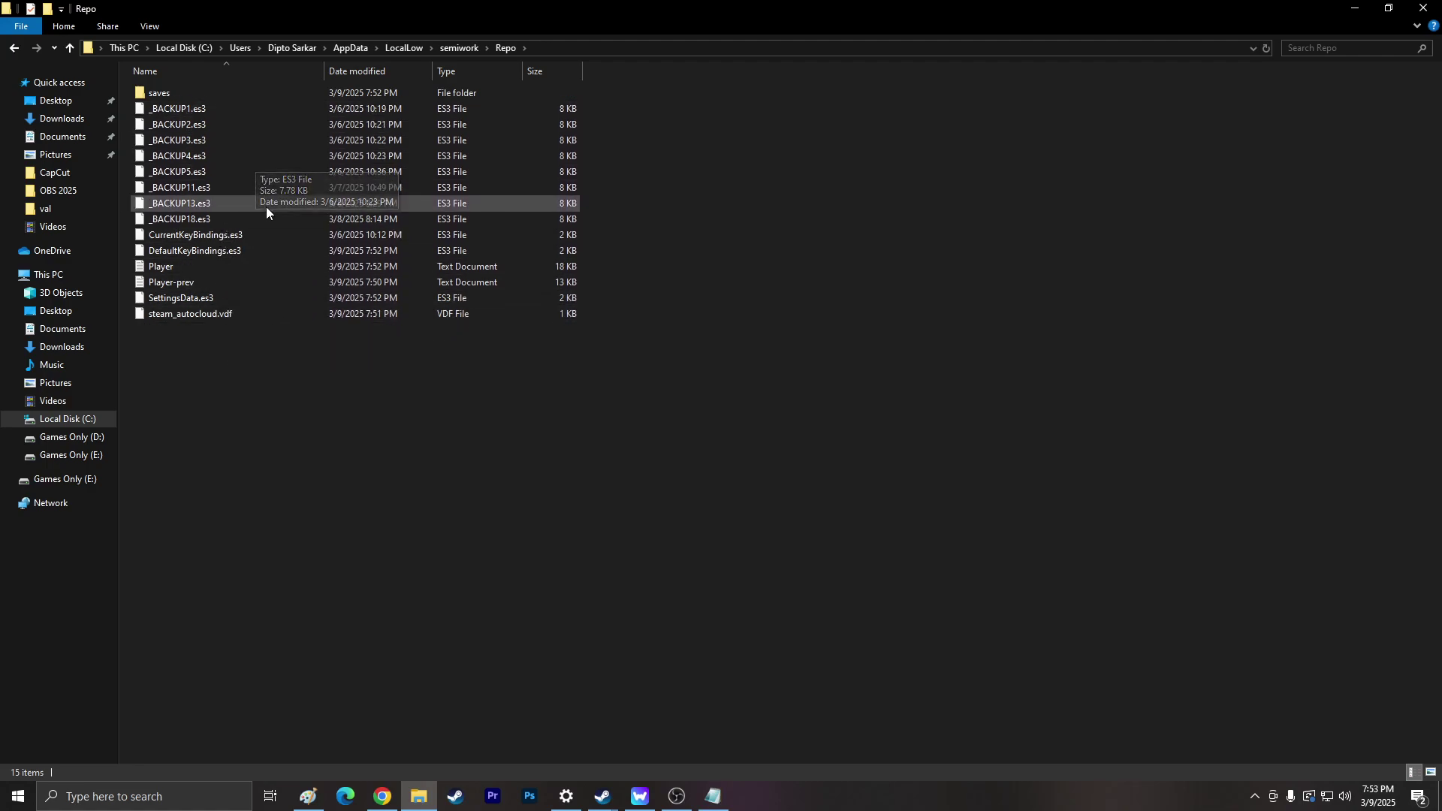
pyautogui.doubleClick(218, 91)
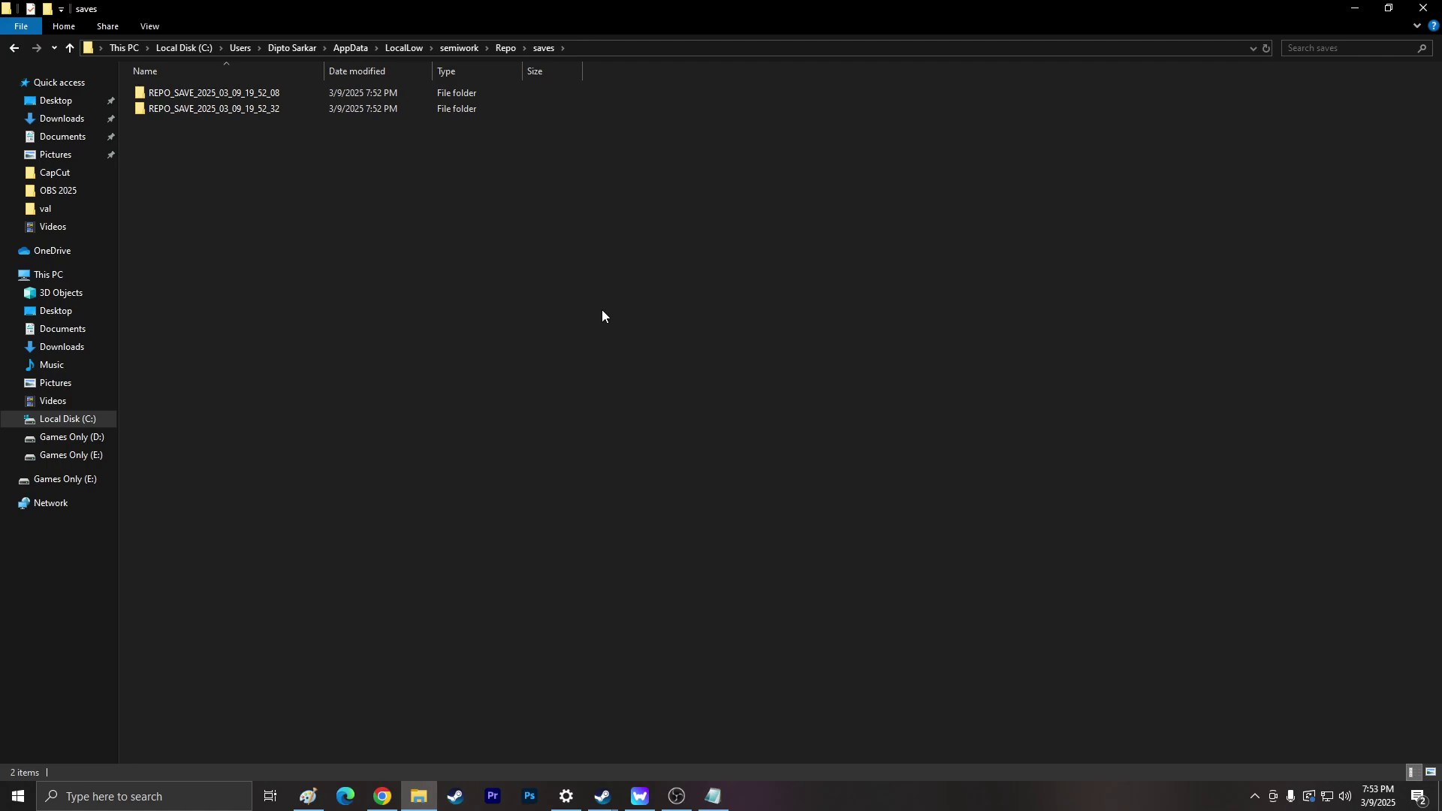
pyautogui.doubleClick(232, 112)
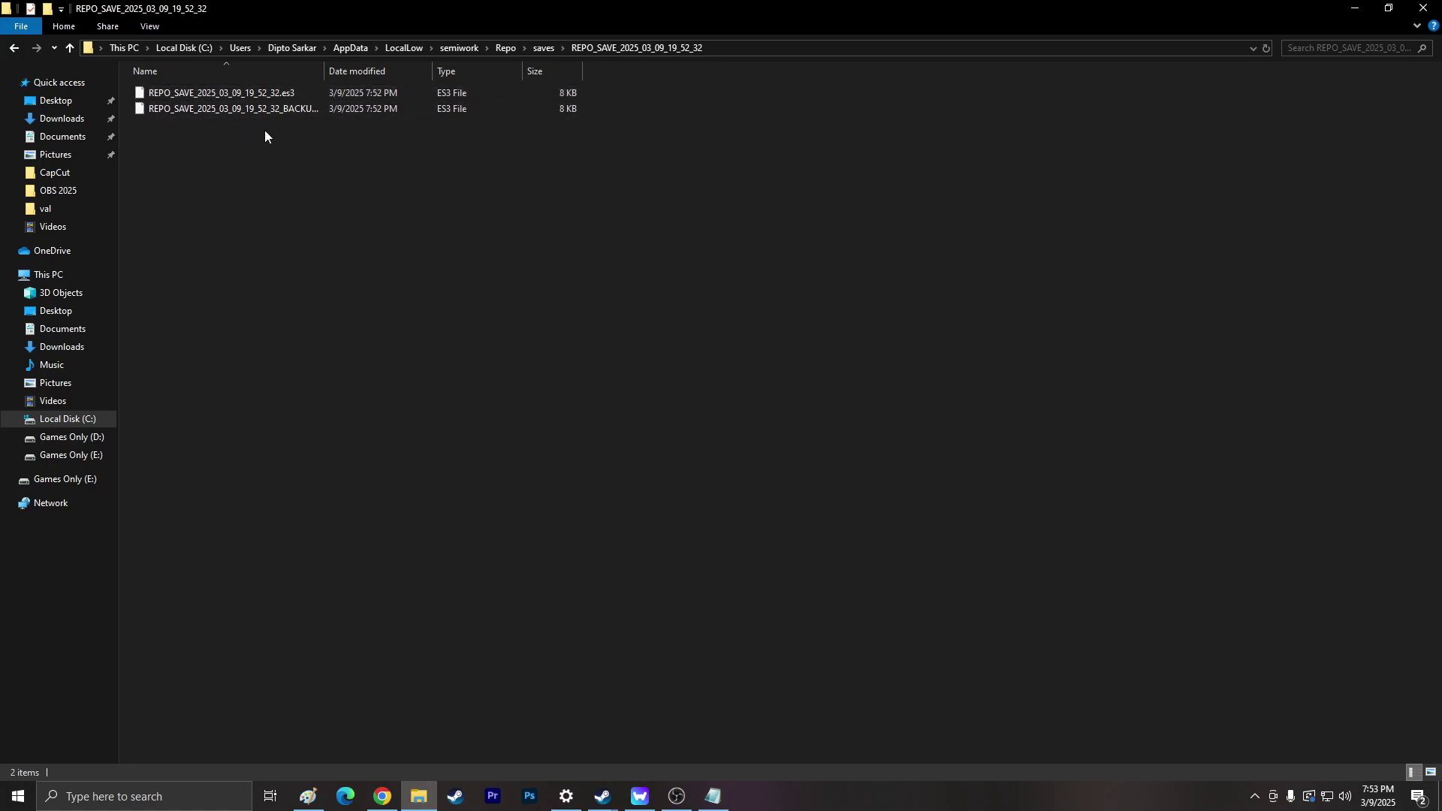
pyautogui.click(14, 48)
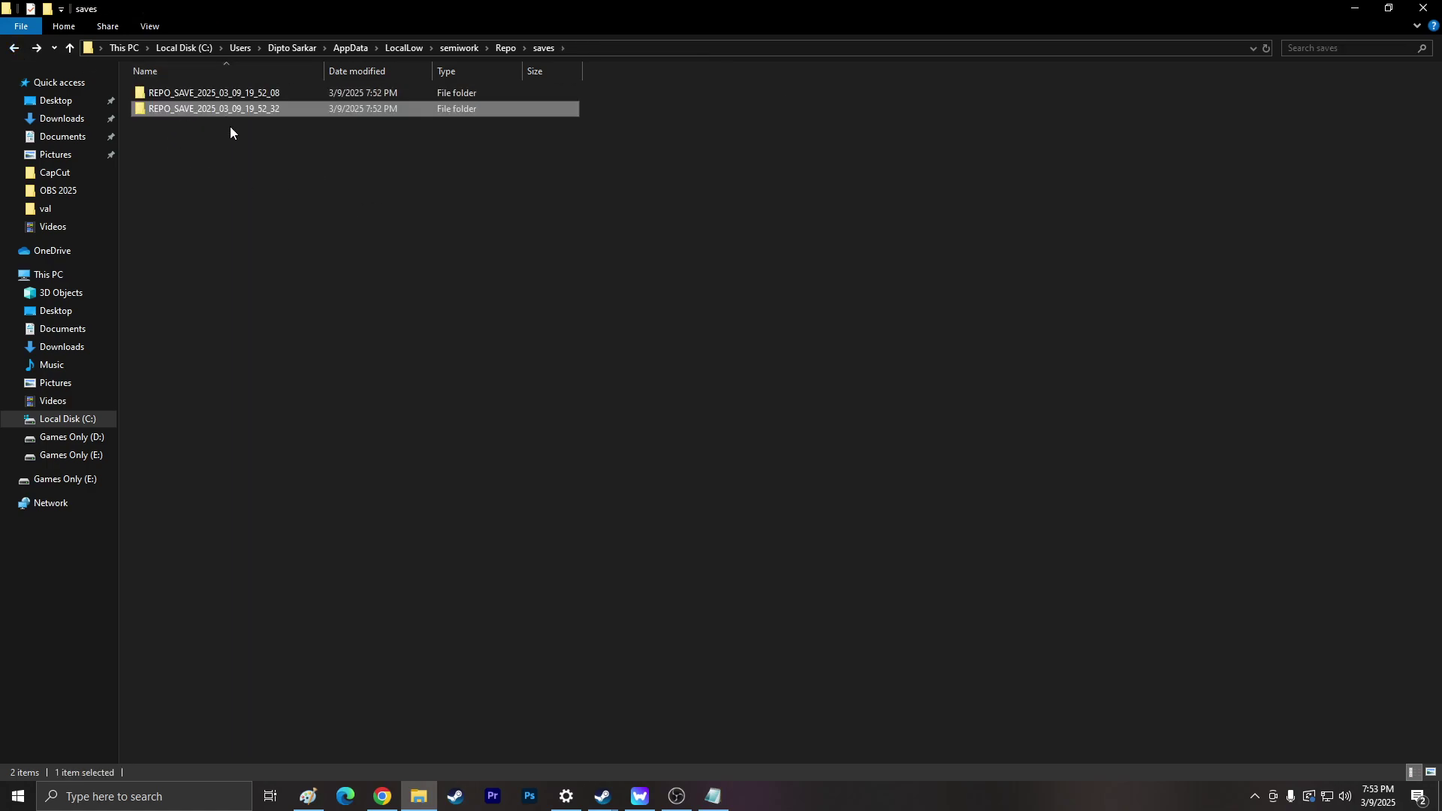
pyautogui.click(84, 456)
pyautogui.doubleClick(893, 218)
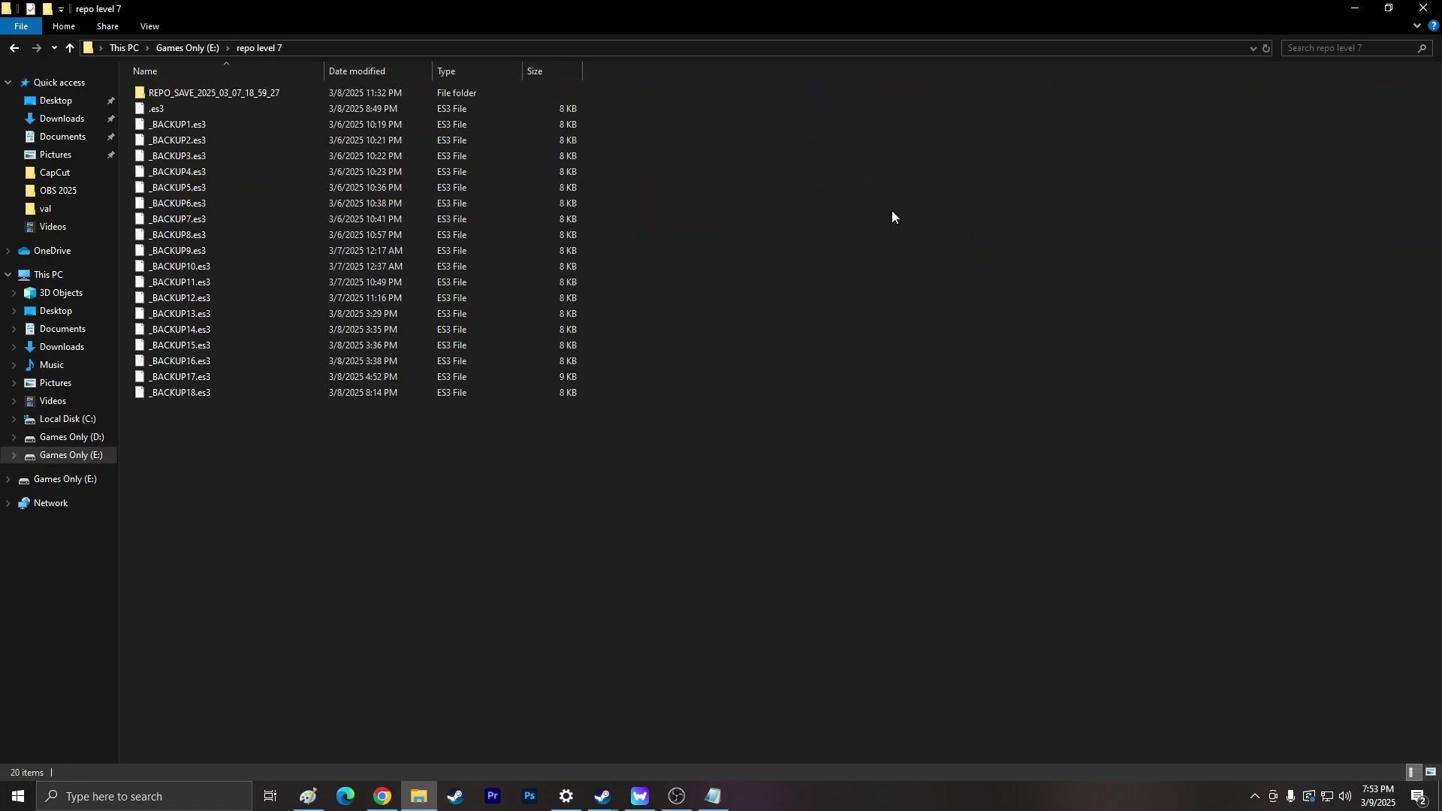
pyautogui.doubleClick(254, 92)
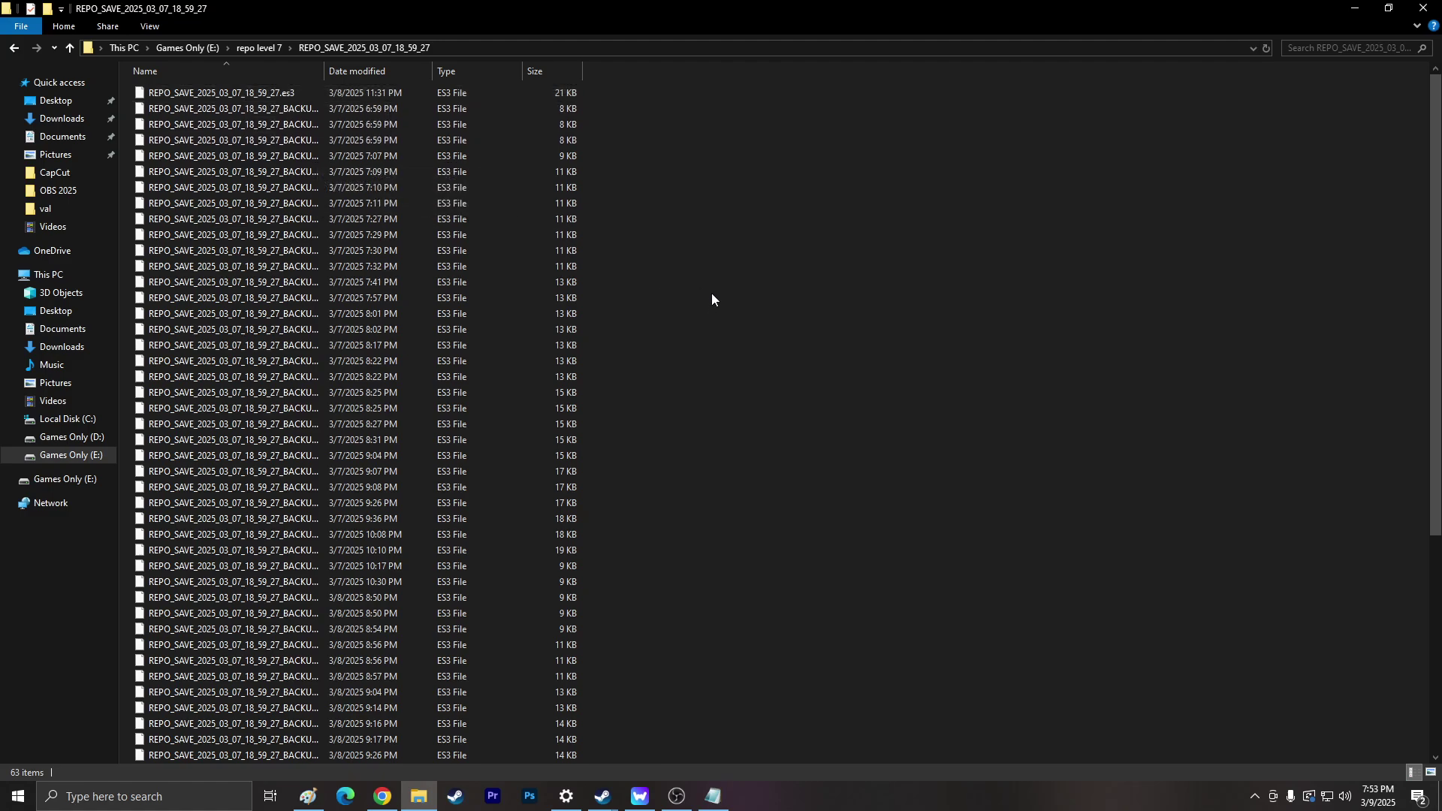
pyautogui.scroll(-7, 711, 294)
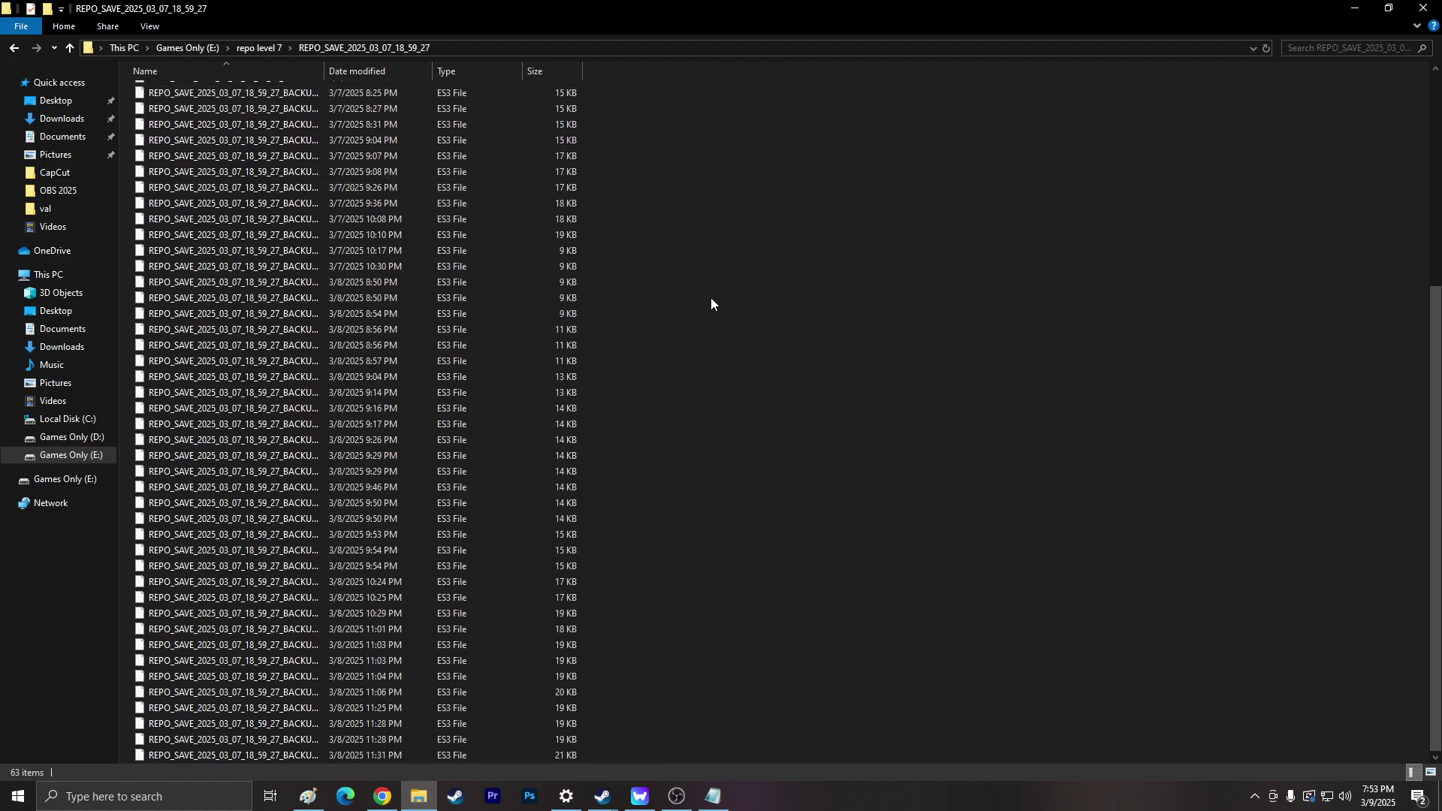
pyautogui.scroll(7, 711, 297)
pyautogui.click(344, 92)
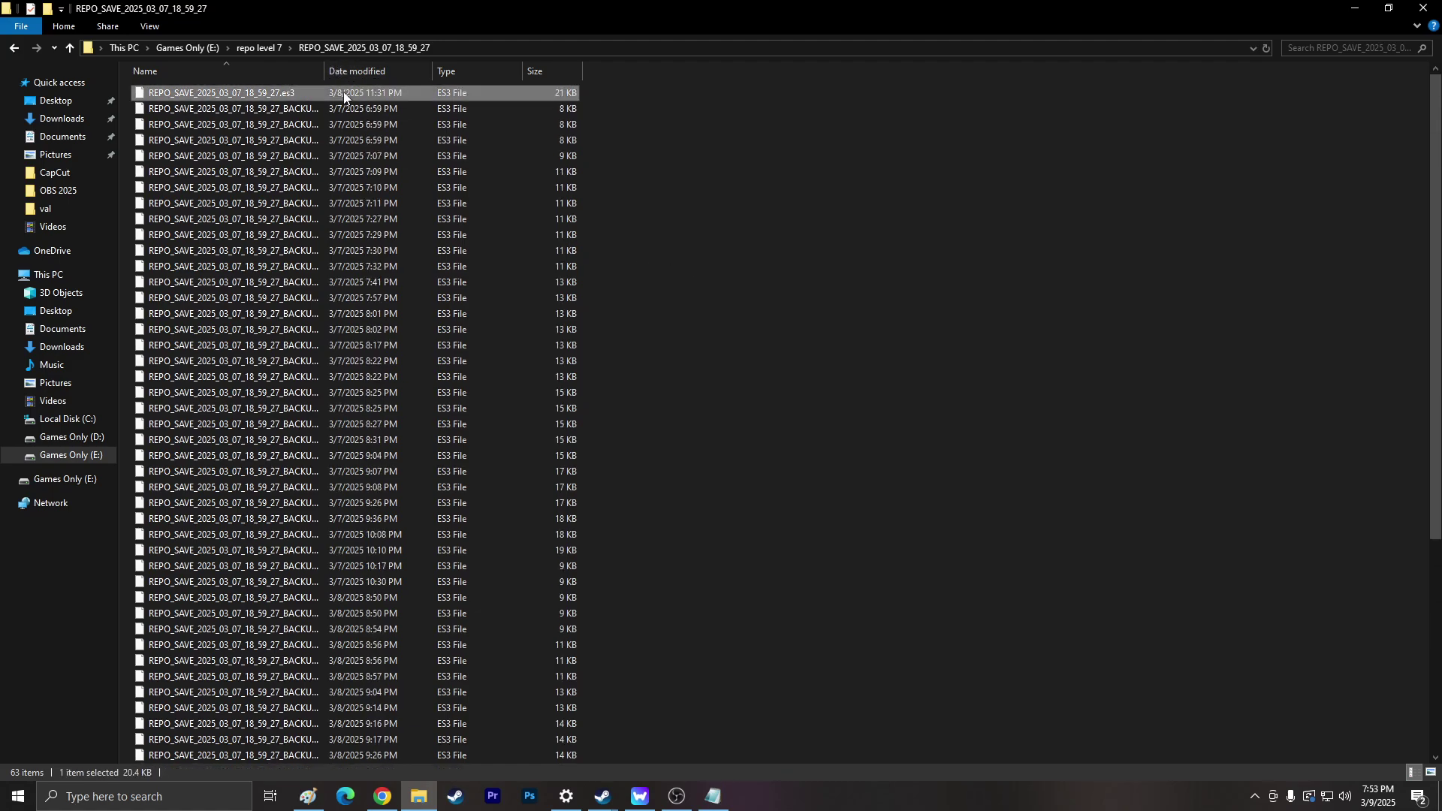
pyautogui.click(10, 54)
pyautogui.click(10, 54)
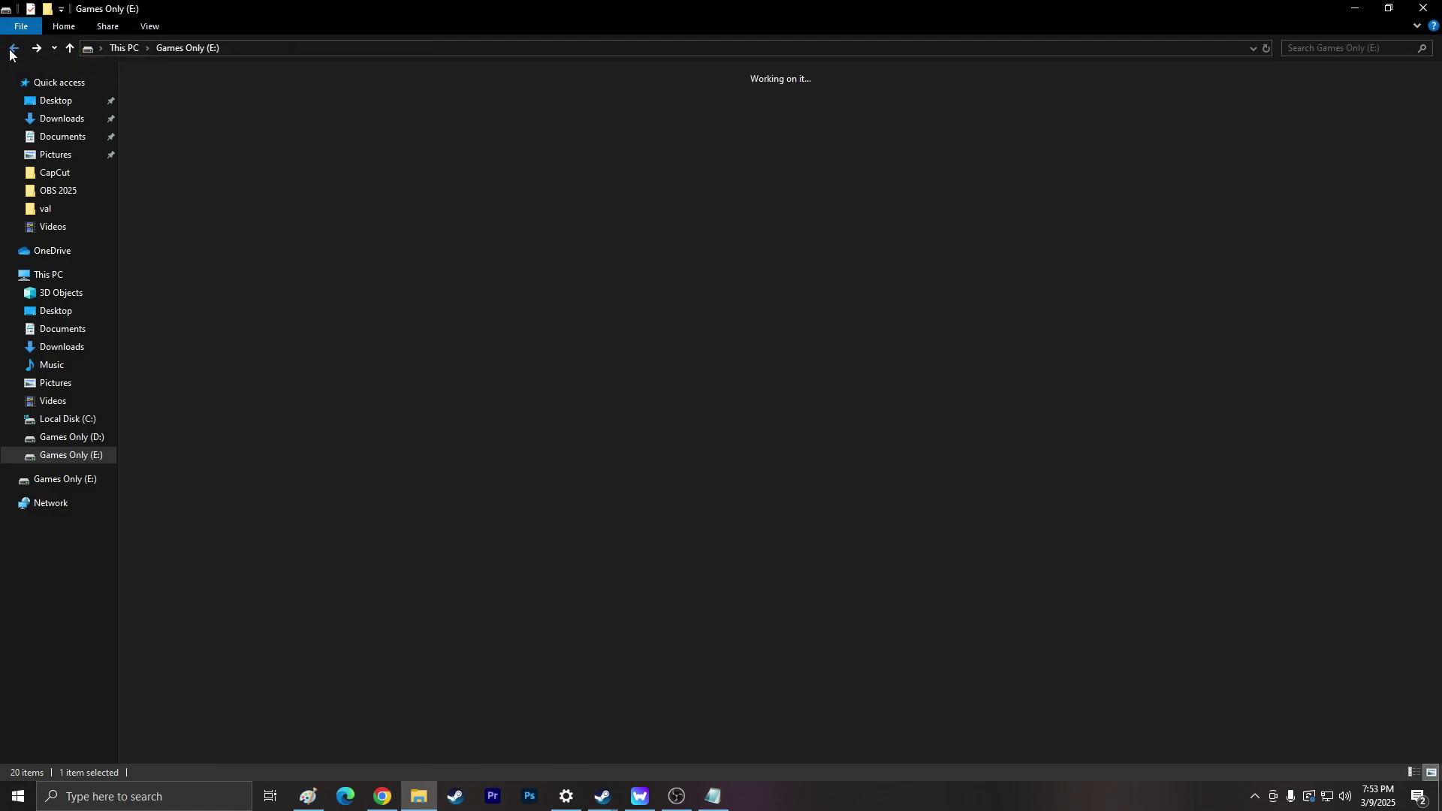
pyautogui.click(9, 54)
# Paste the level-7 backup save into the REPO_SAVE_2025_03_09_19_52_32 folder
pyautogui.click(336, 199)
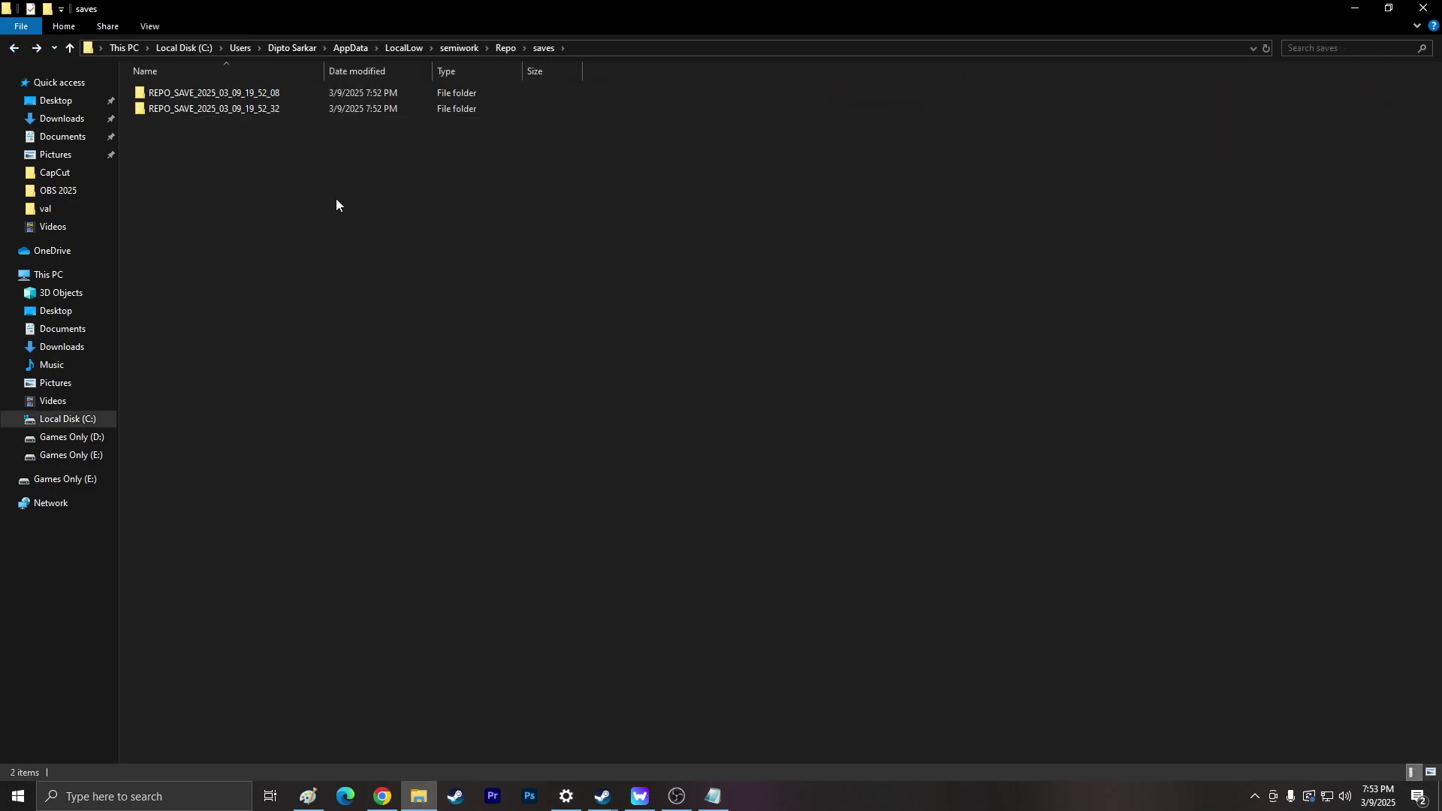
pyautogui.doubleClick(268, 110)
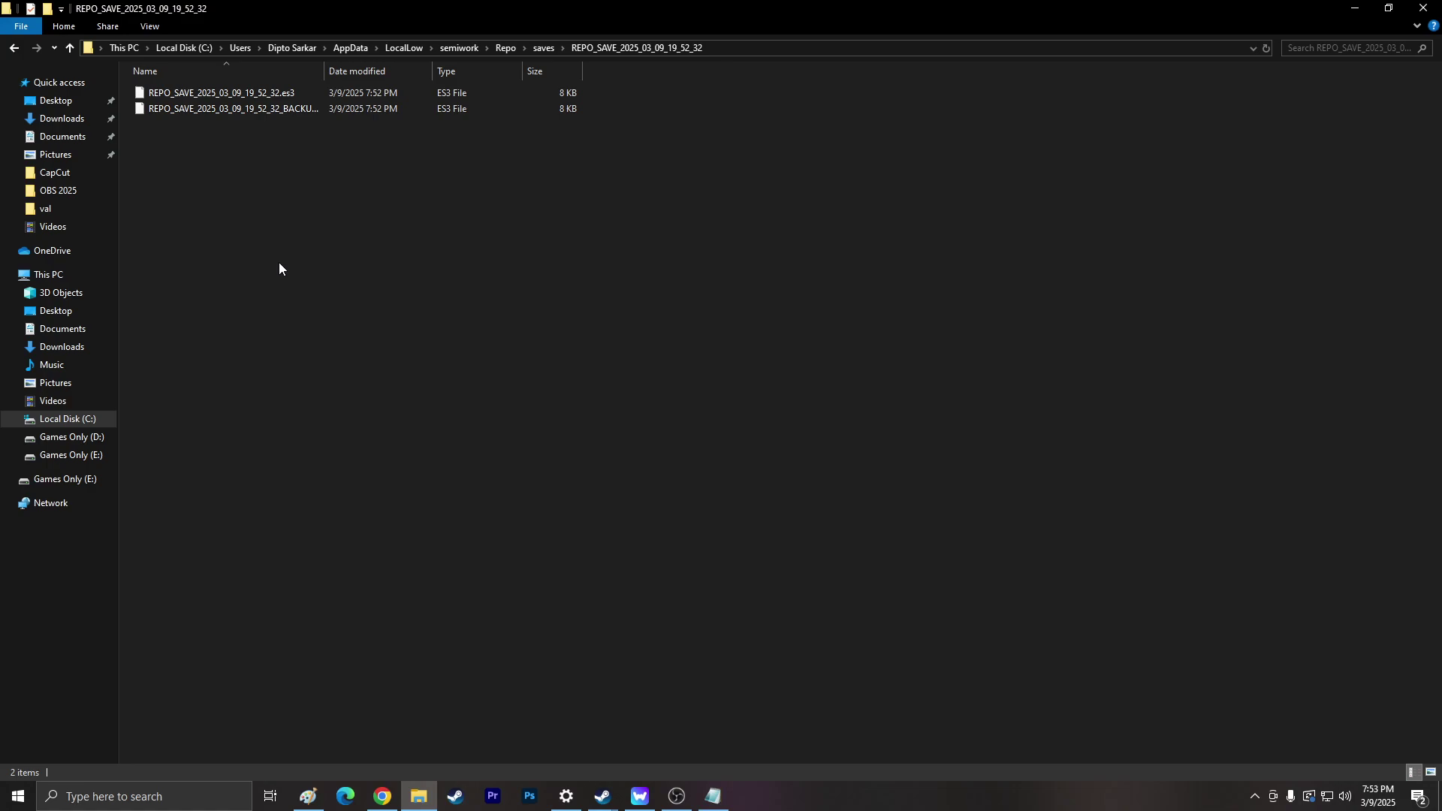
pyautogui.hotkey('ctrl', 'v')
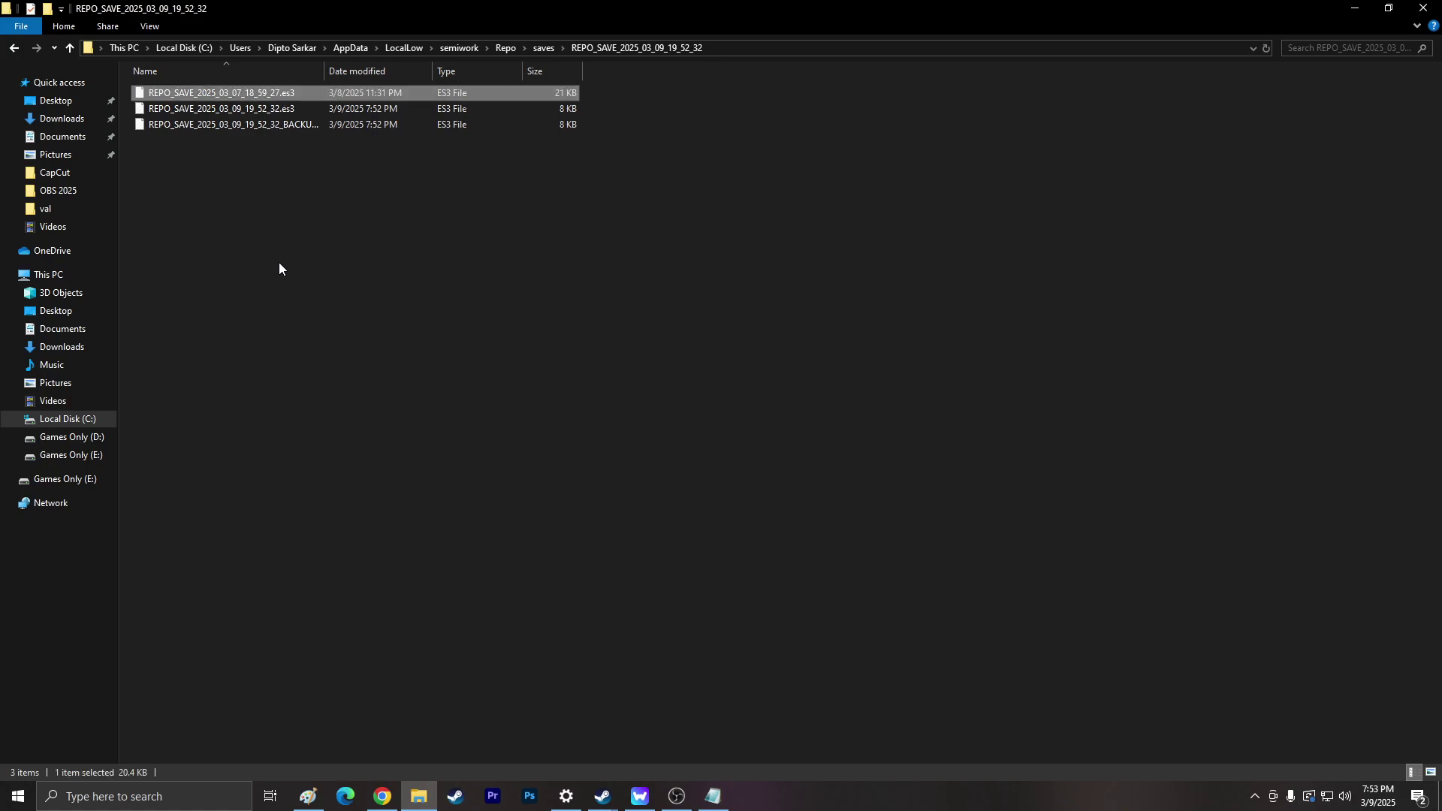
pyautogui.click(278, 268)
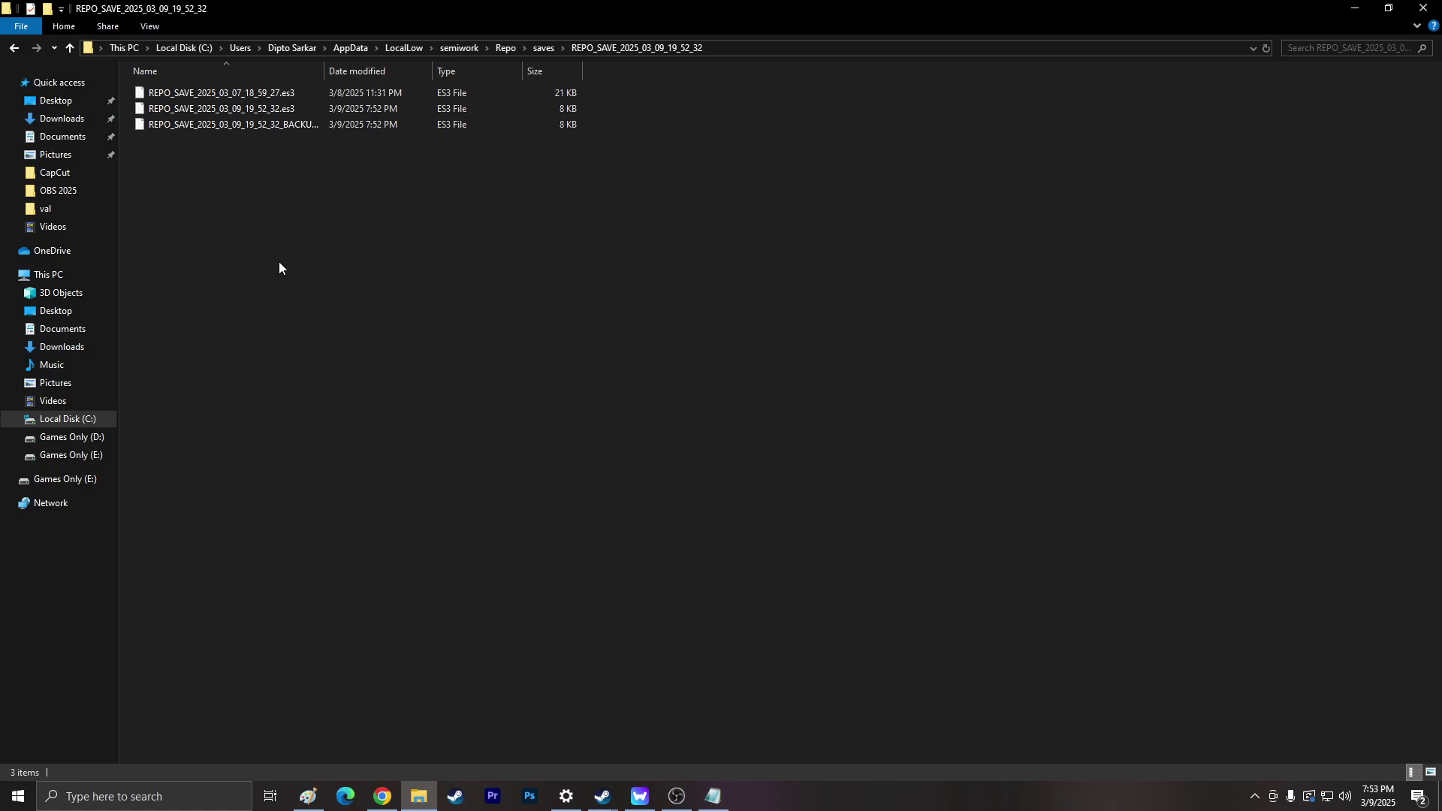
# Delete the original 8 KB REPO_SAVE_2025_03_09_19_52_32.es3 save file
pyautogui.click(253, 111)
pyautogui.rightClick(254, 111)
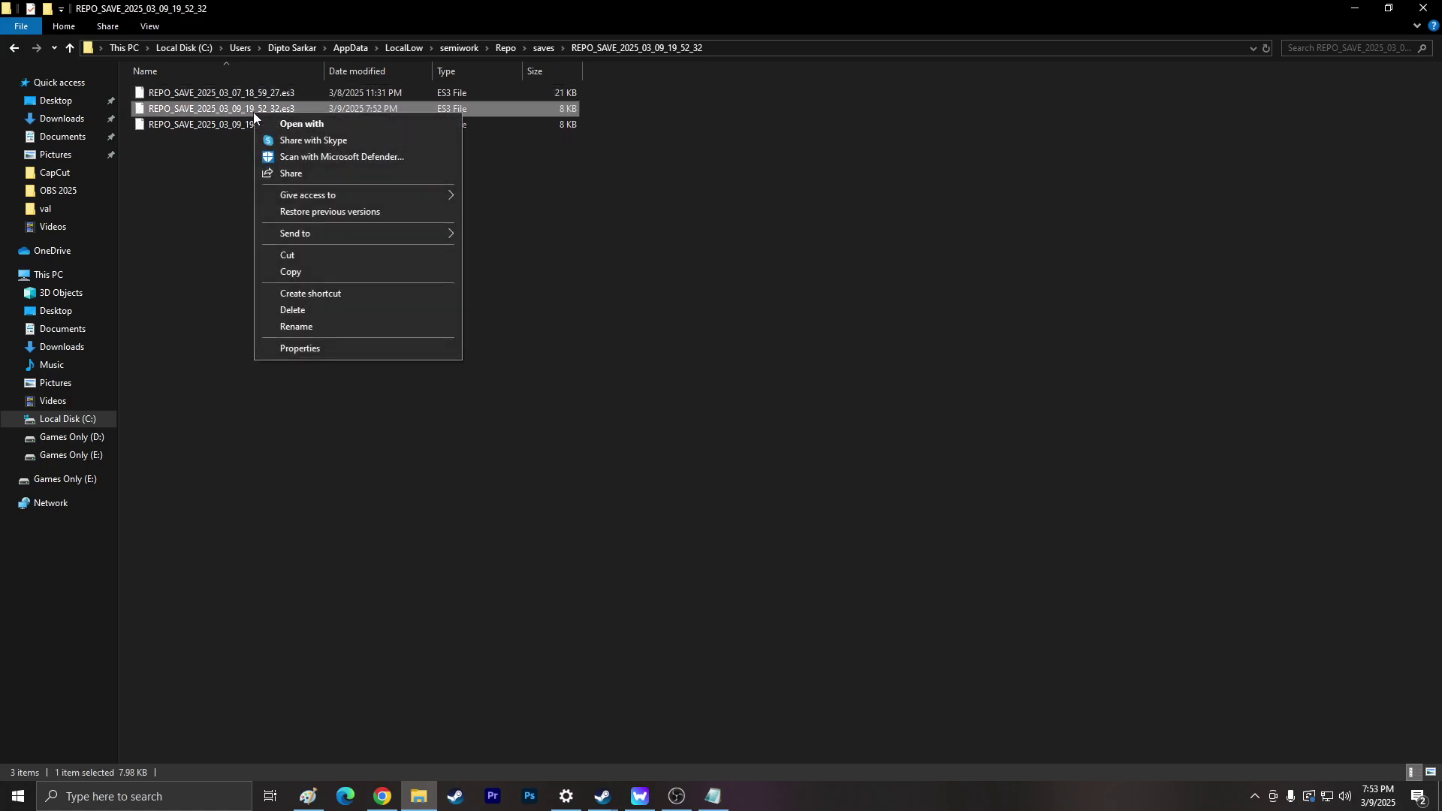
pyautogui.click(297, 329)
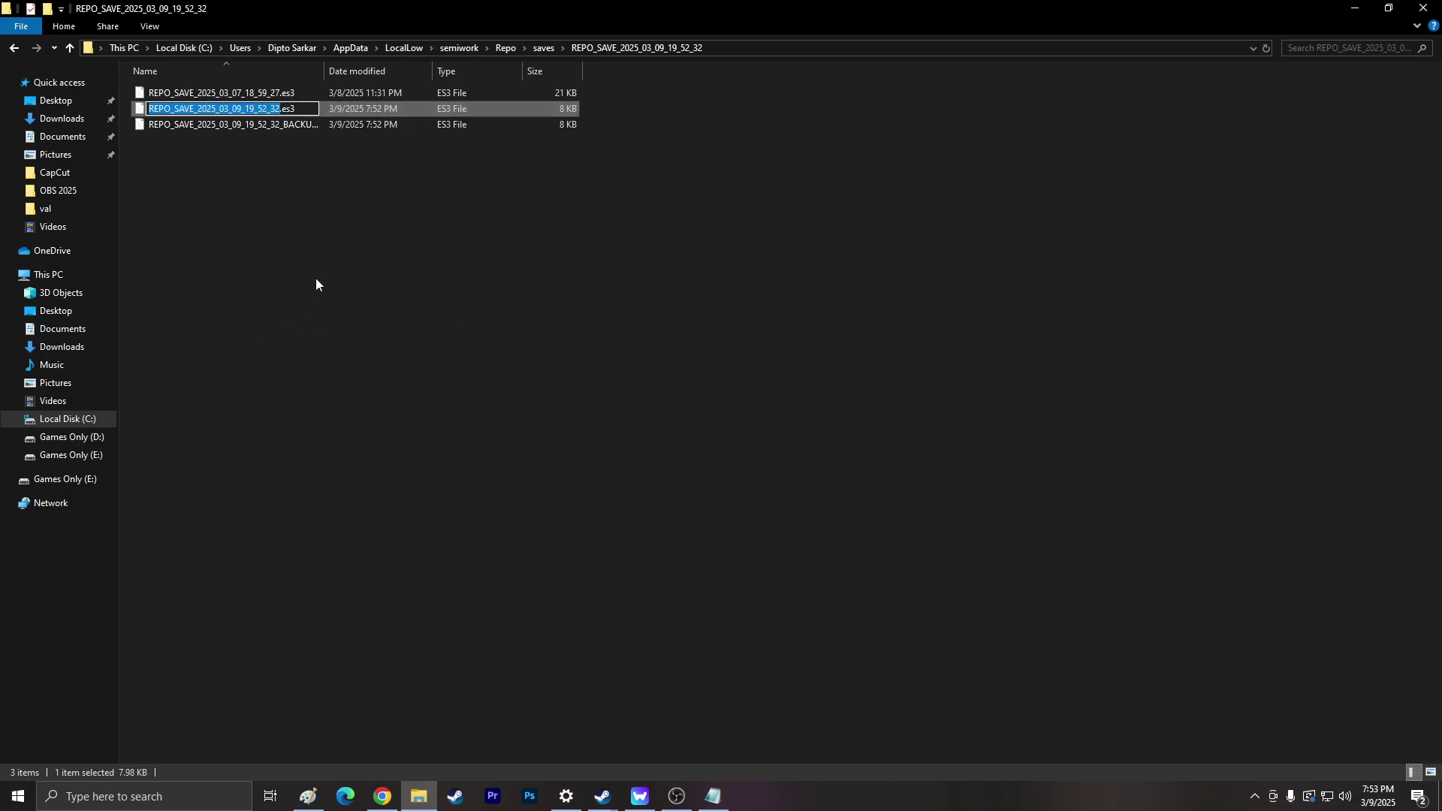
pyautogui.click(315, 284)
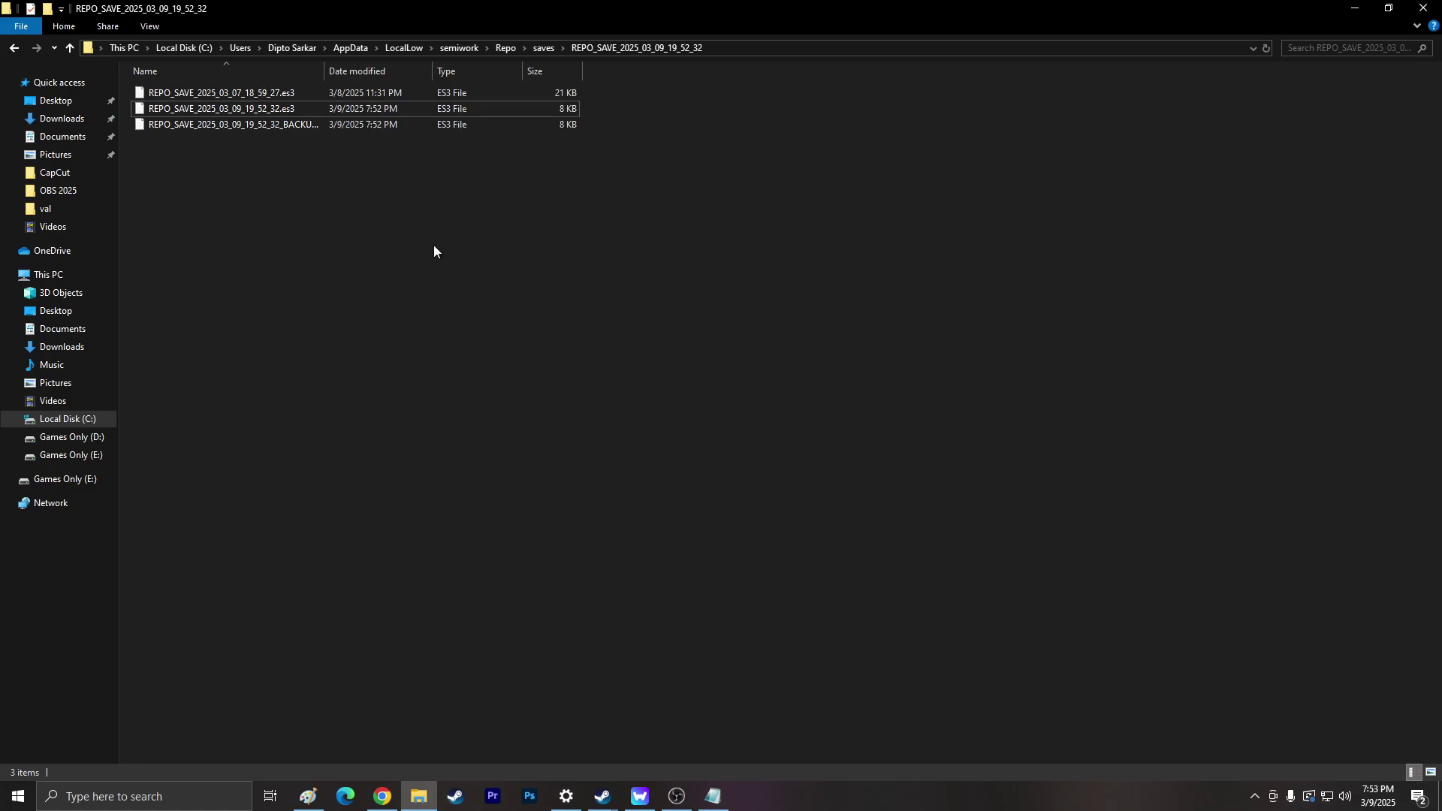
pyautogui.click(714, 796)
pyautogui.click(350, 493)
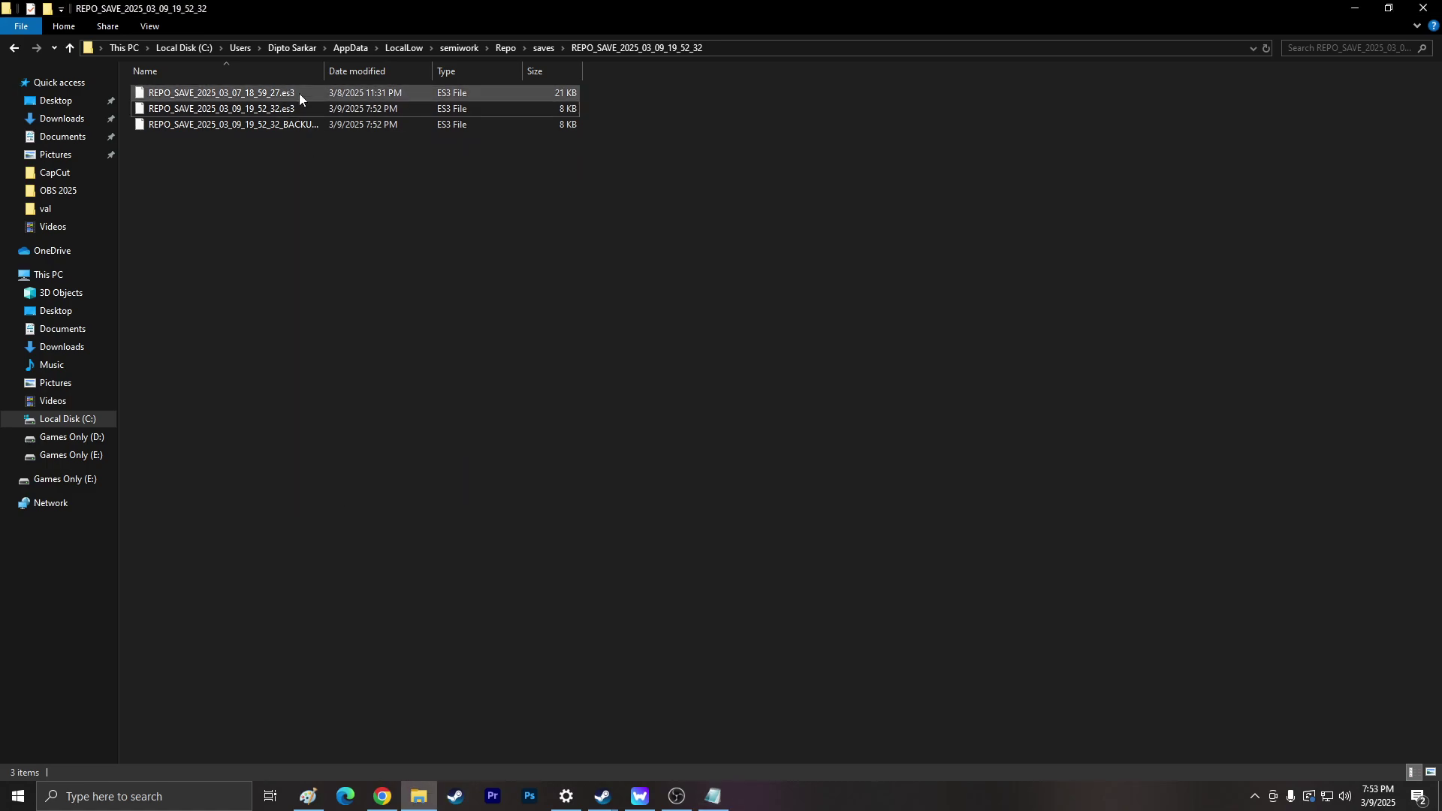
pyautogui.click(309, 107)
pyautogui.press('Delete')
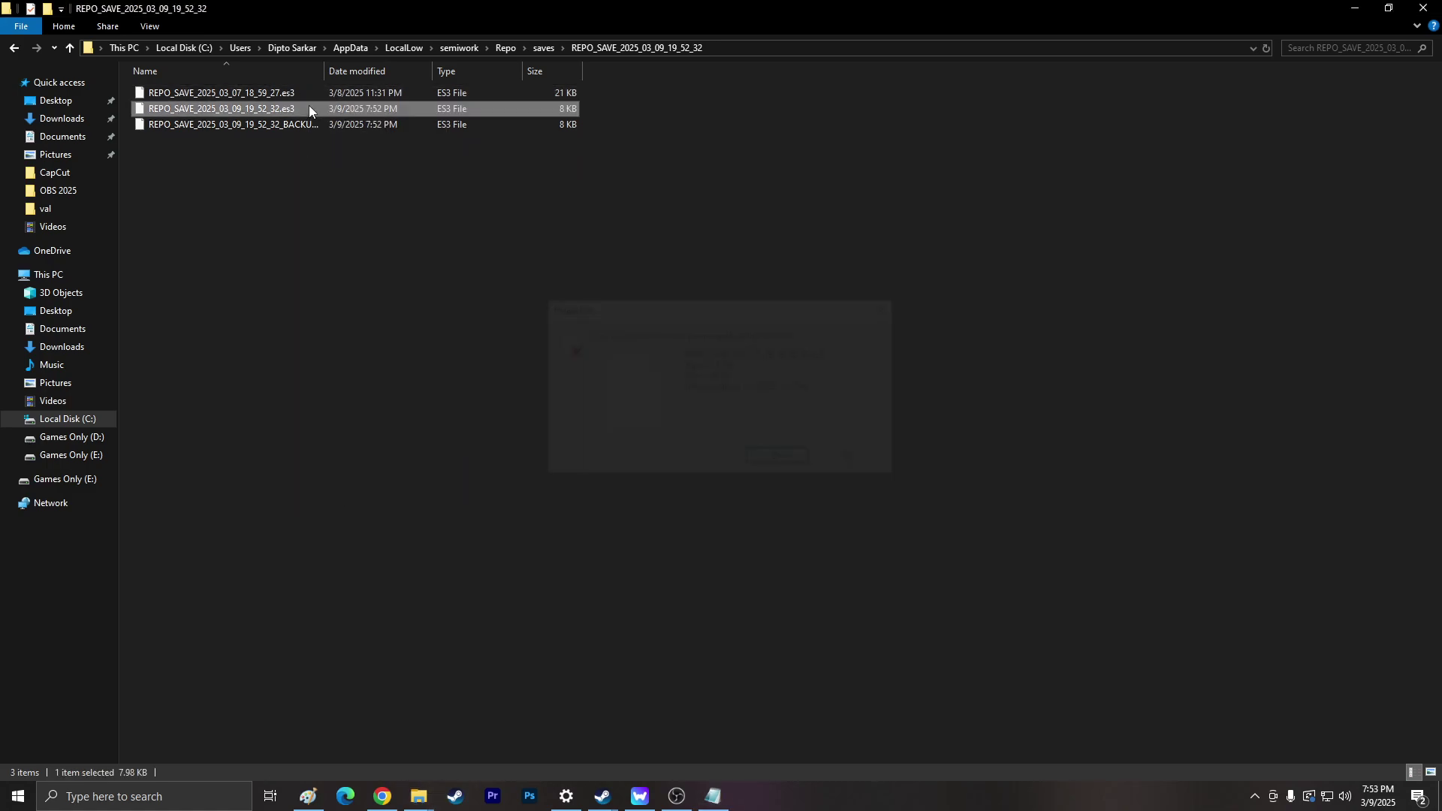
pyautogui.press('Return')
# Rename the pasted 21 KB backup to REPO_SAVE_2025_03_09_19_52_32.es3
pyautogui.rightClick(273, 100)
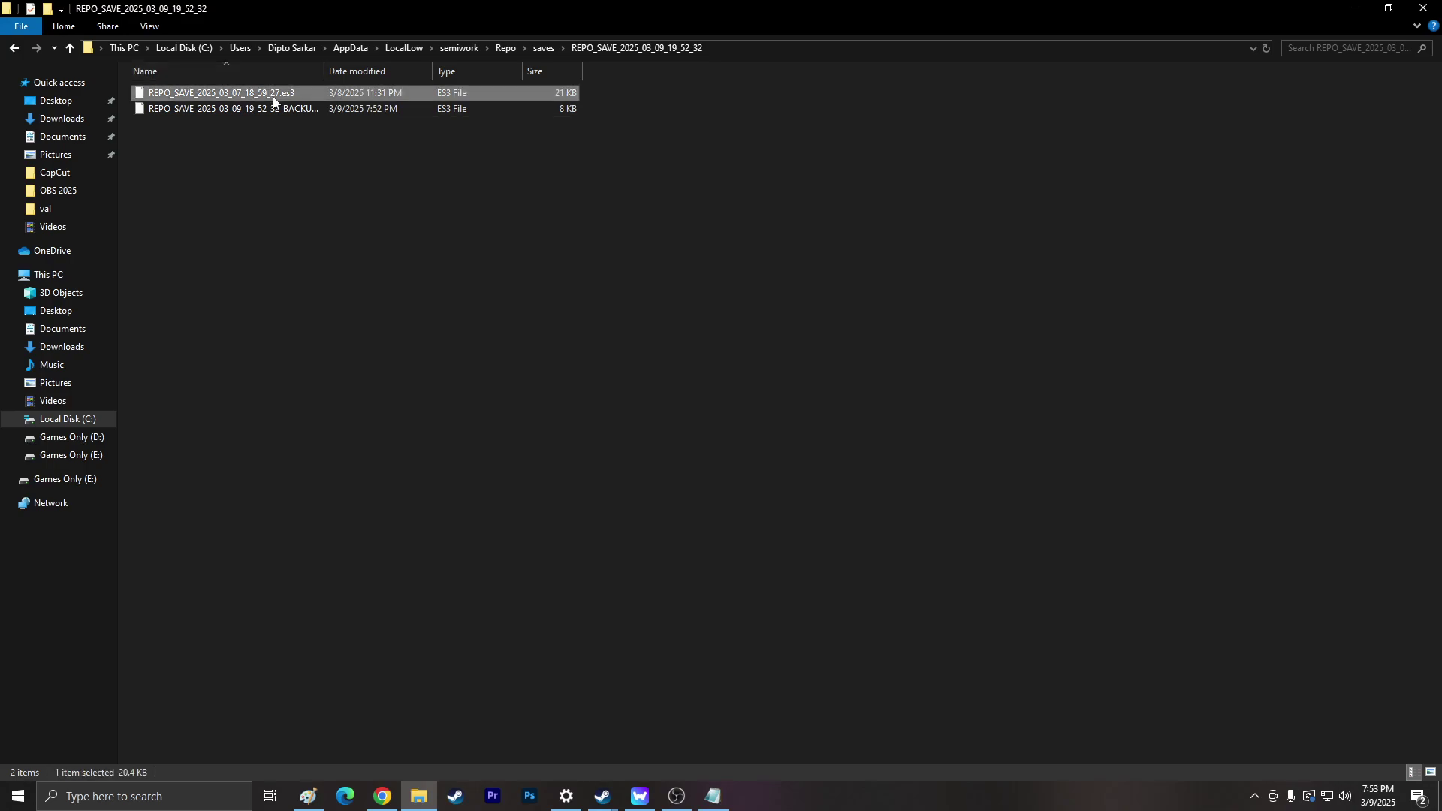
pyautogui.click(445, 311)
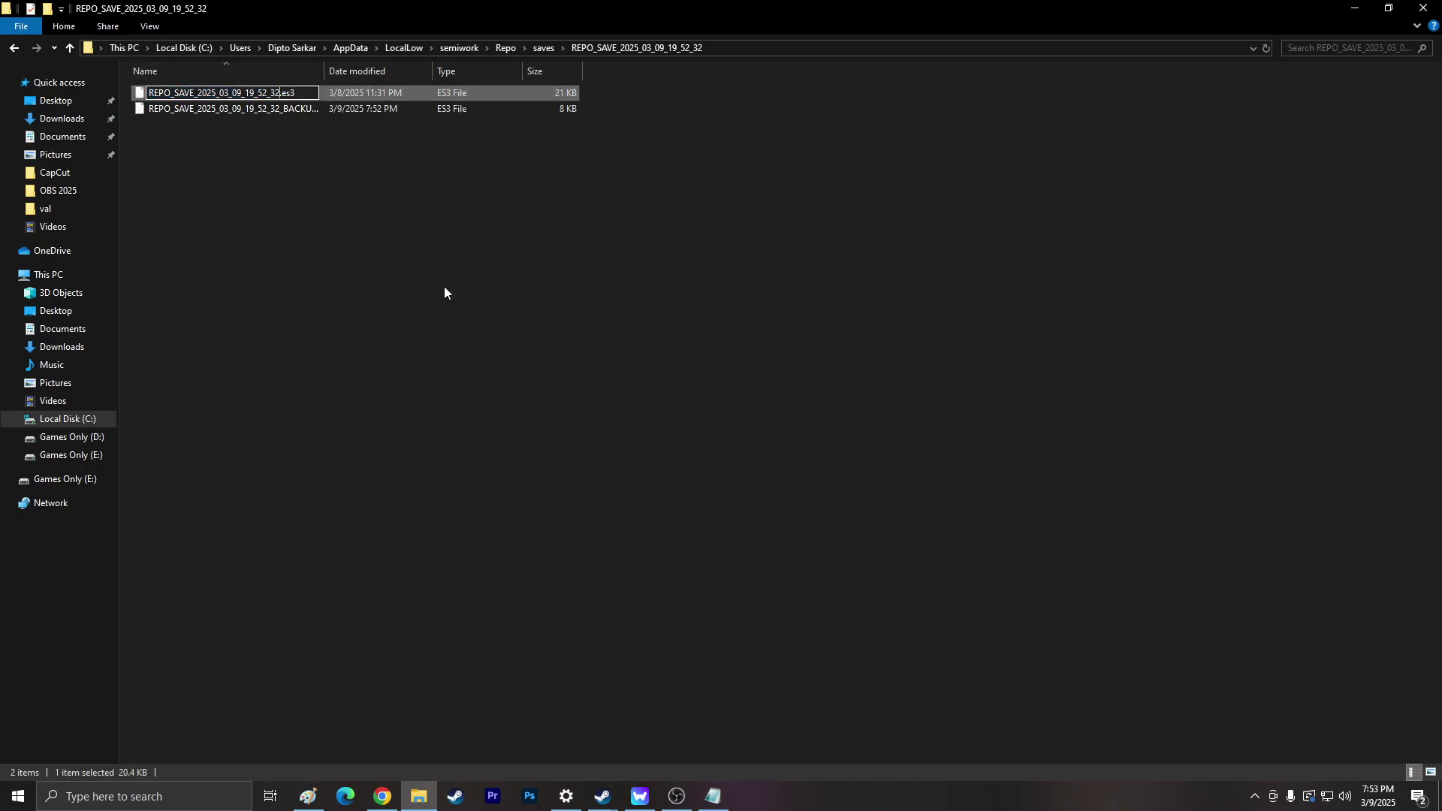
pyautogui.press('Return')
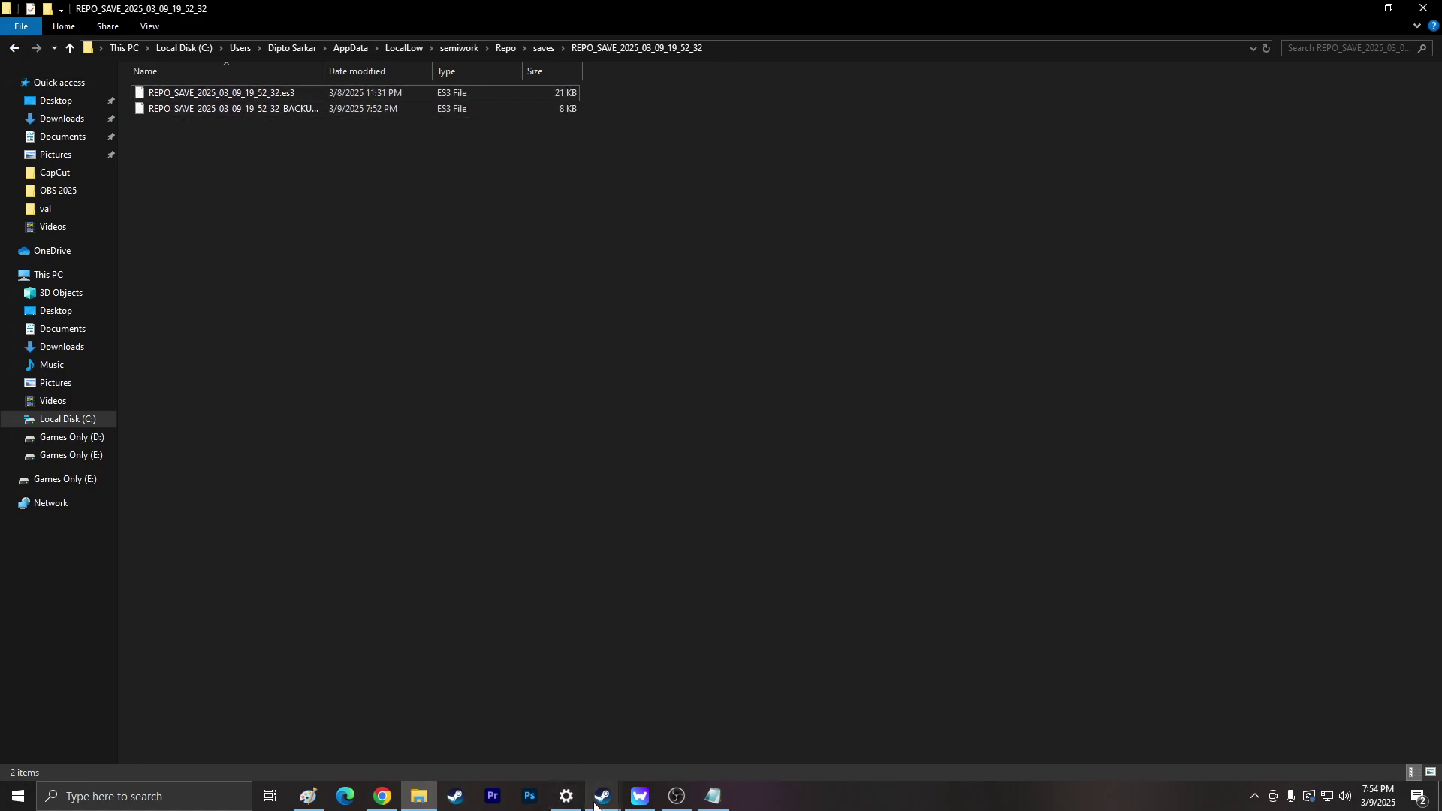
# Bring up Steam's R.E.P.O. library page and press PLAY to start the game
pyautogui.moveTo(601, 798)
pyautogui.click(511, 717)
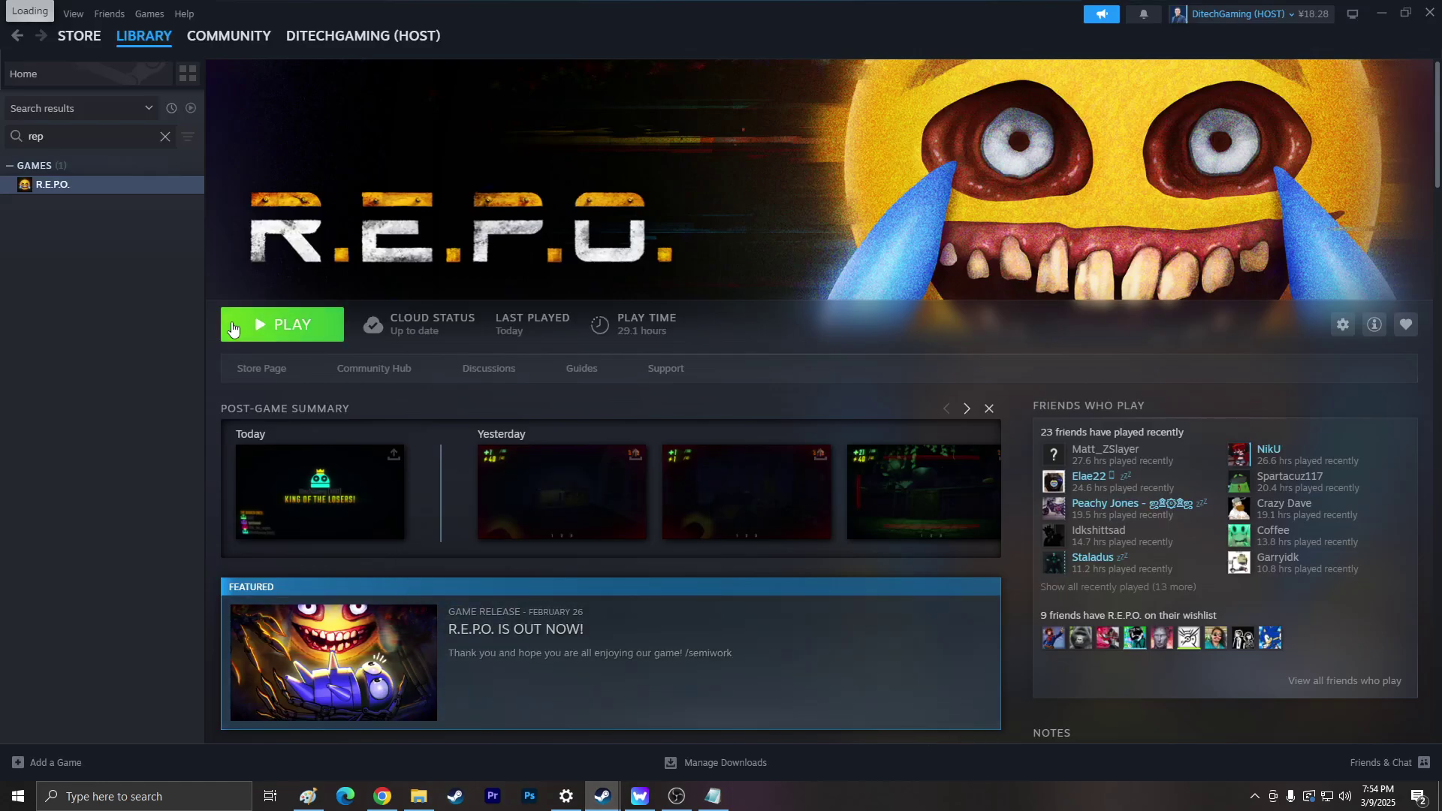
pyautogui.click(302, 335)
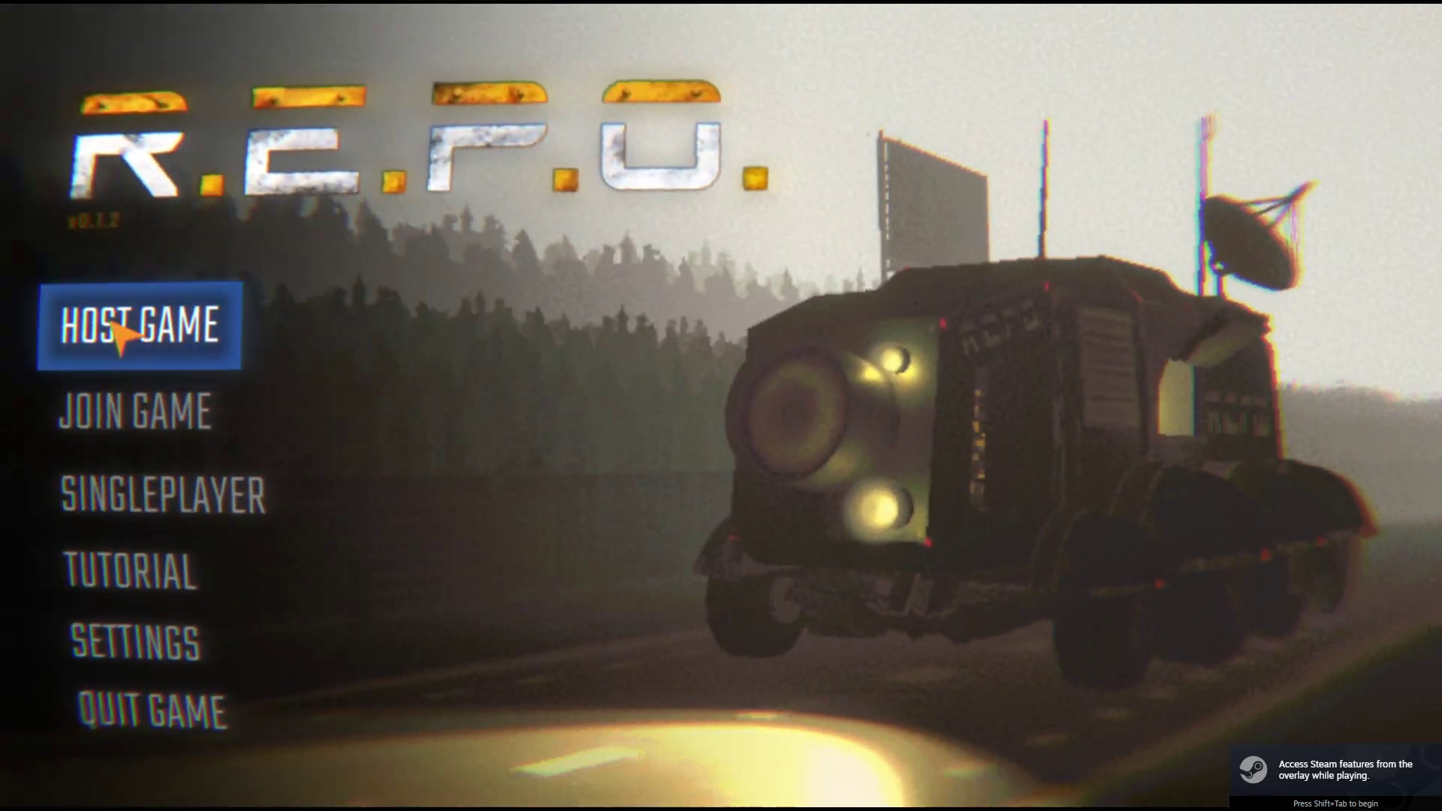
# Host a game and load the level-7 save dated 2025-03-08 from the saved games list
pyautogui.click(120, 332)
pyautogui.click(593, 565)
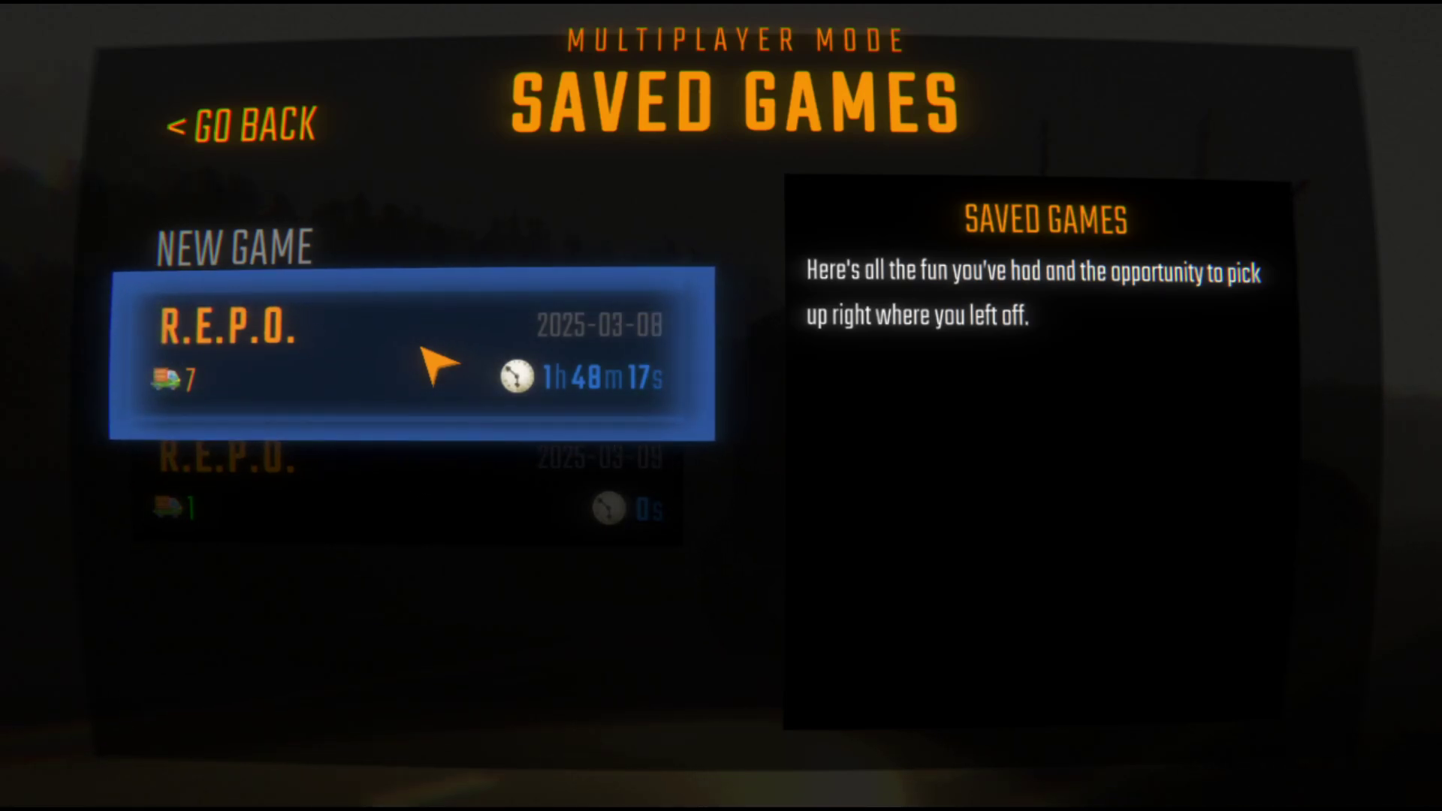
pyautogui.click(432, 365)
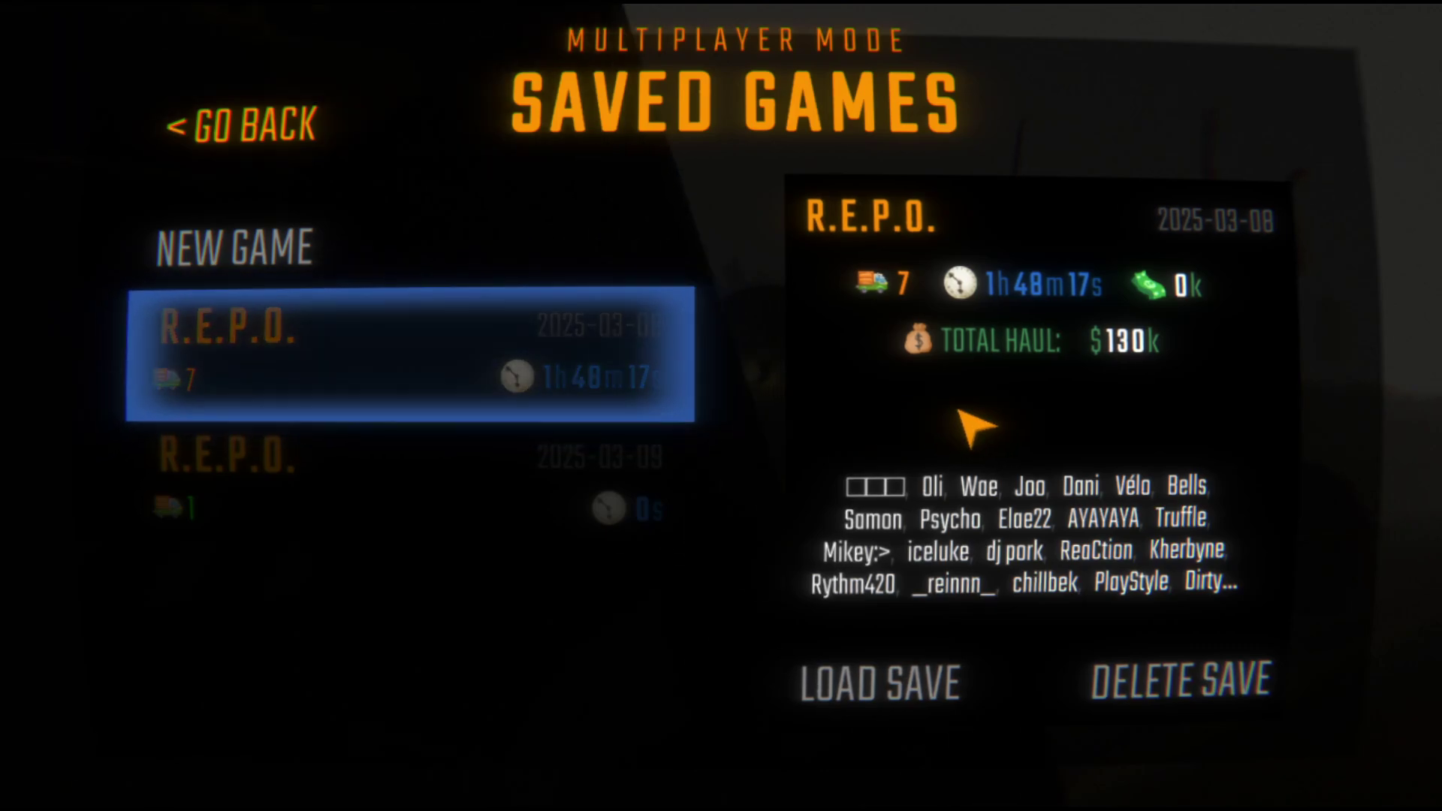
pyautogui.click(886, 686)
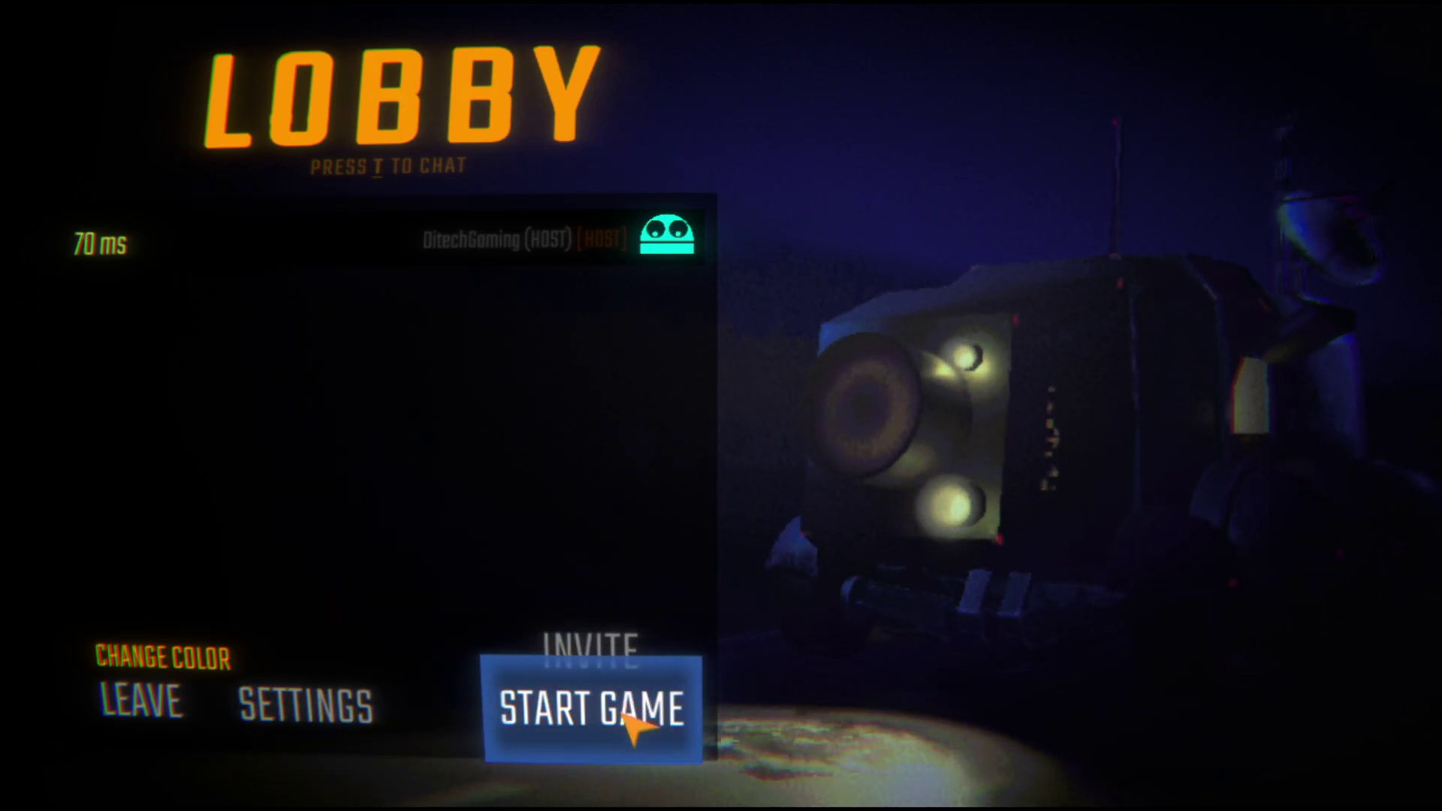
# Start the restored level-7 run and walk the dark corridor to activate the extraction point
pyautogui.click(628, 719)
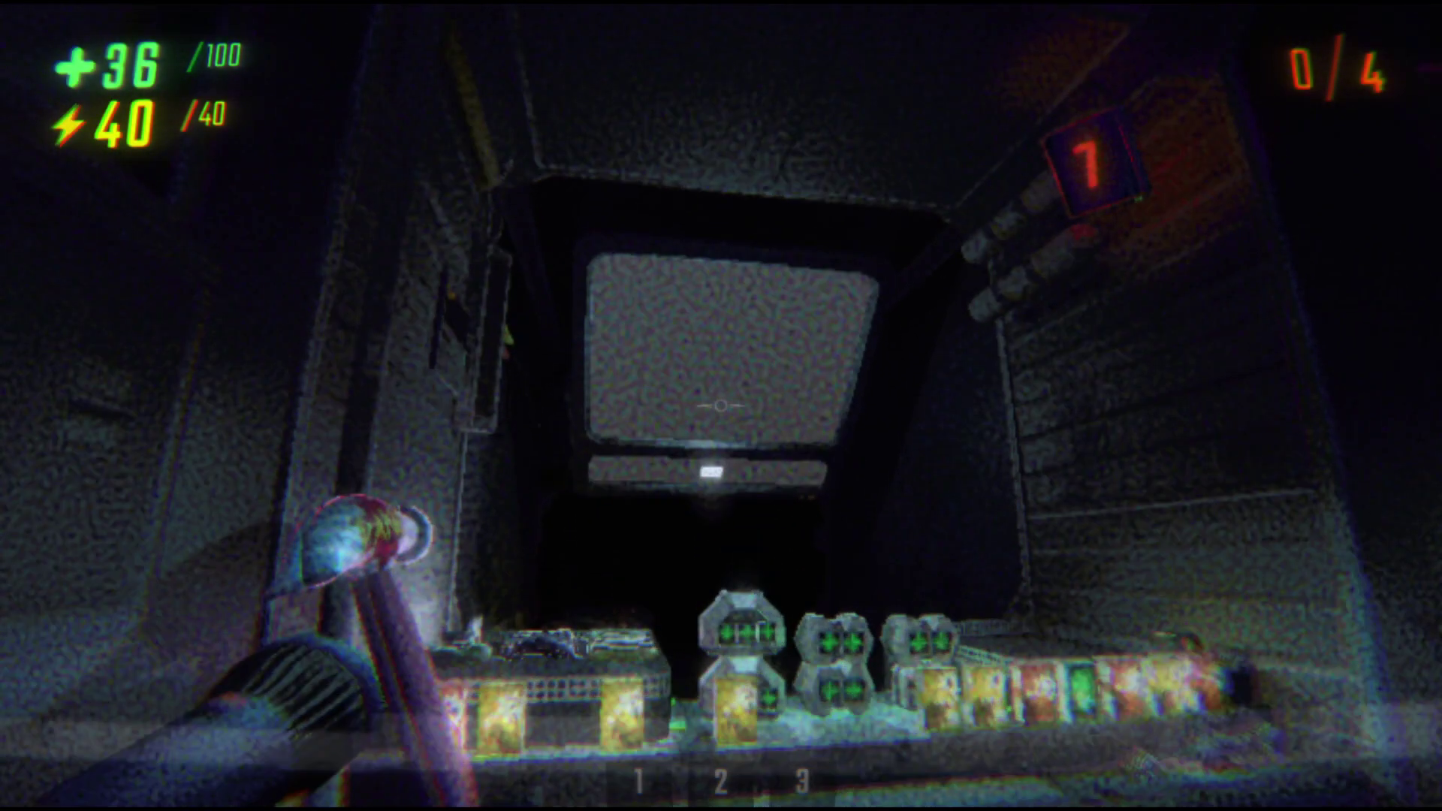
pyautogui.press('w')
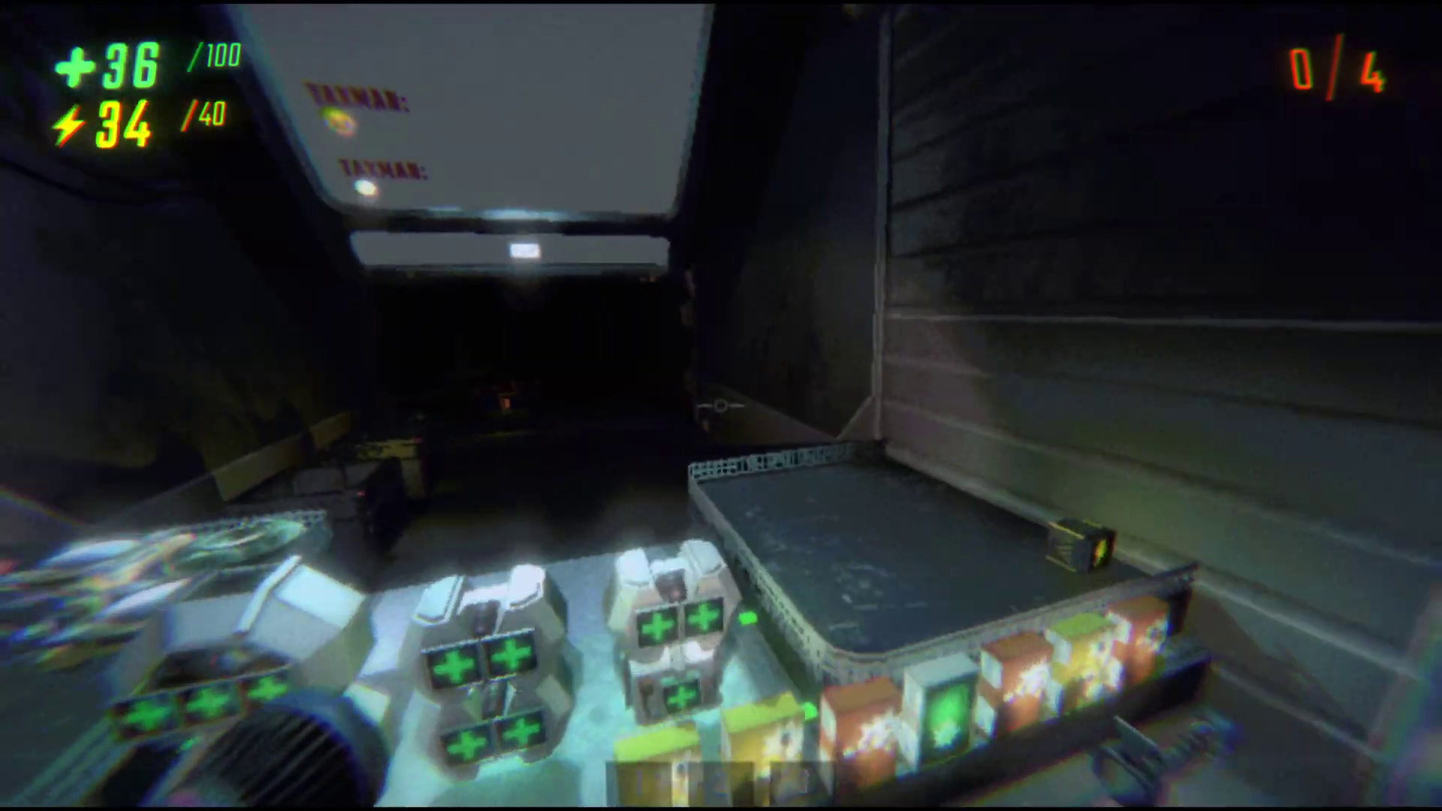
pyautogui.press('w')
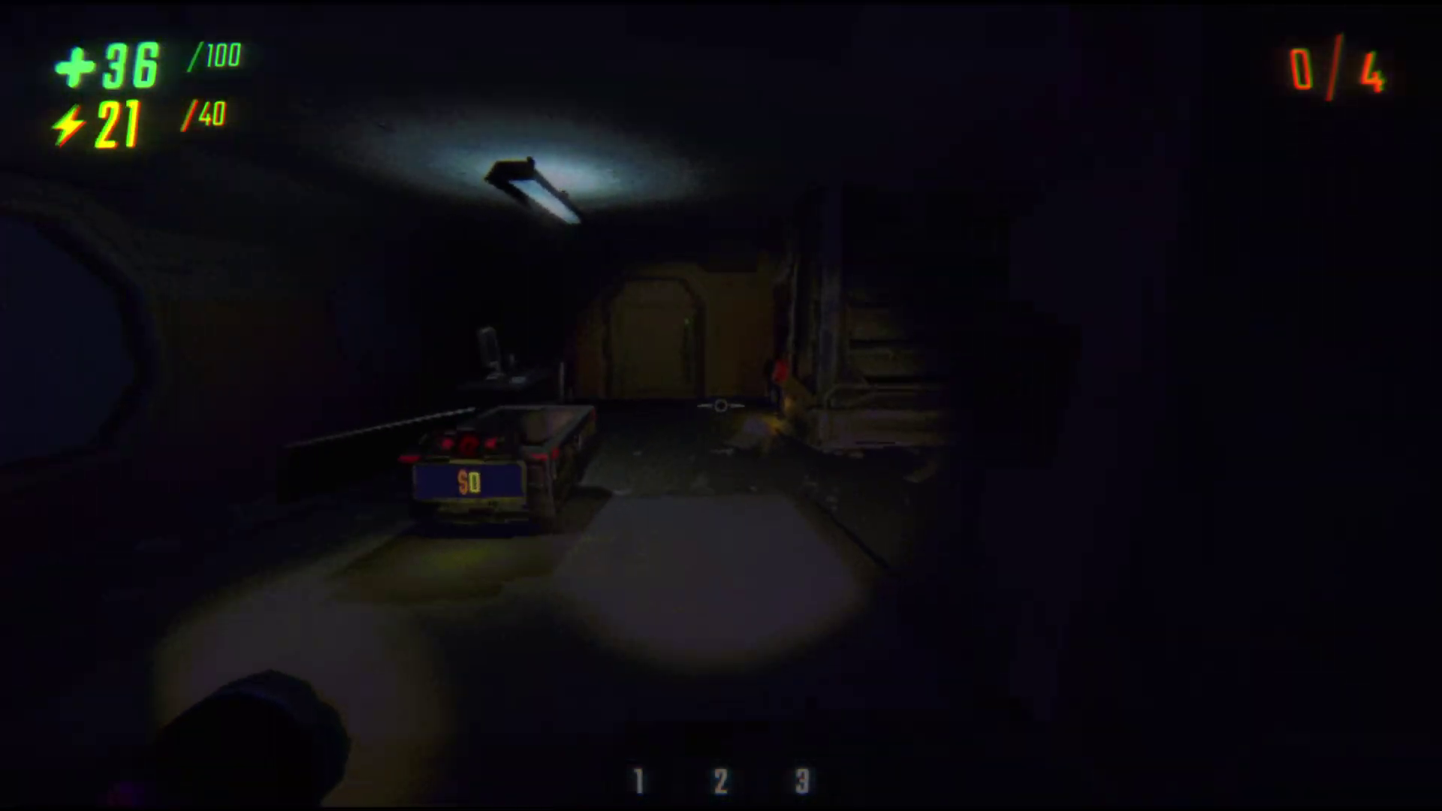
pyautogui.press('w')
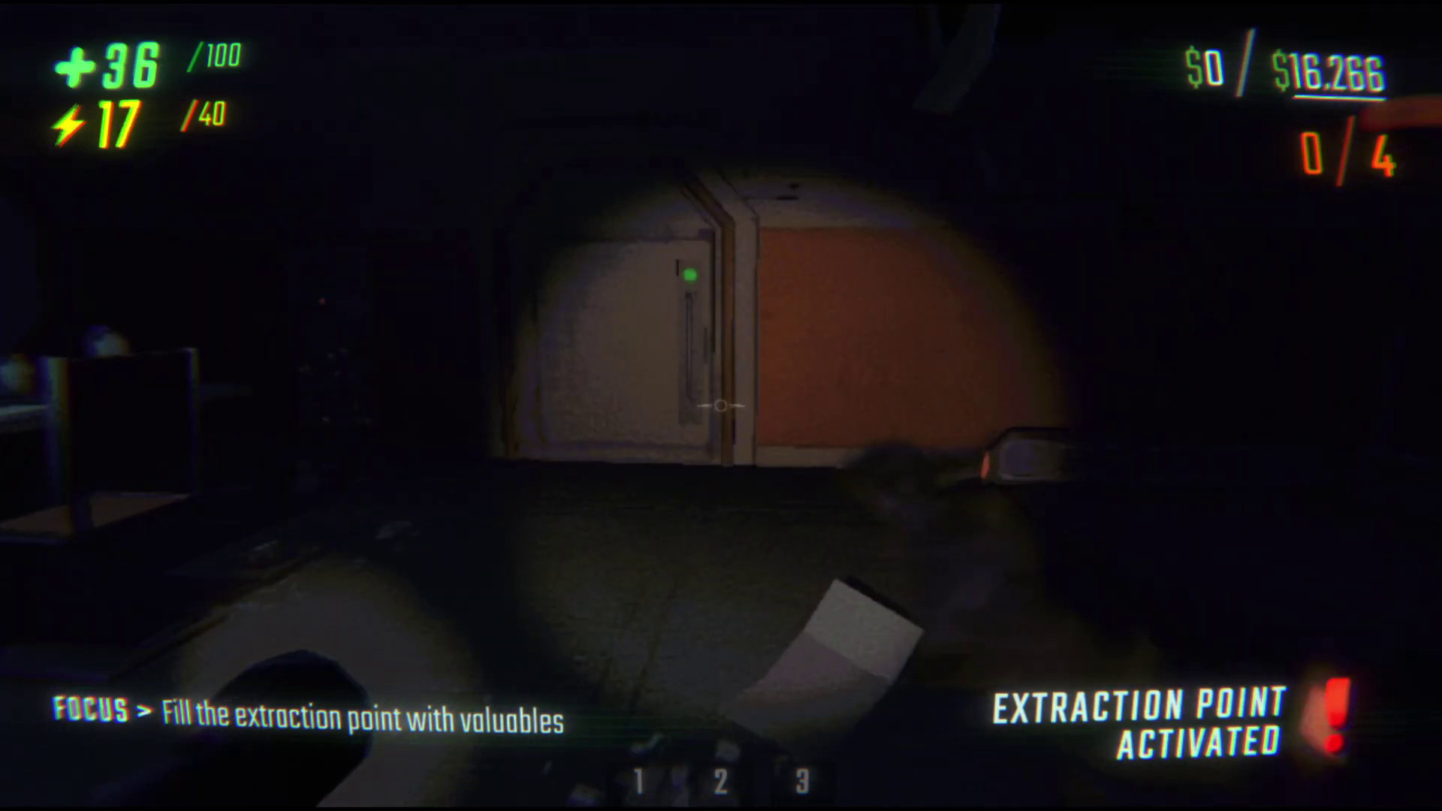
# Walk into the extraction room onto the loot platform, then bring OBS Studio to the front
pyautogui.press('w')
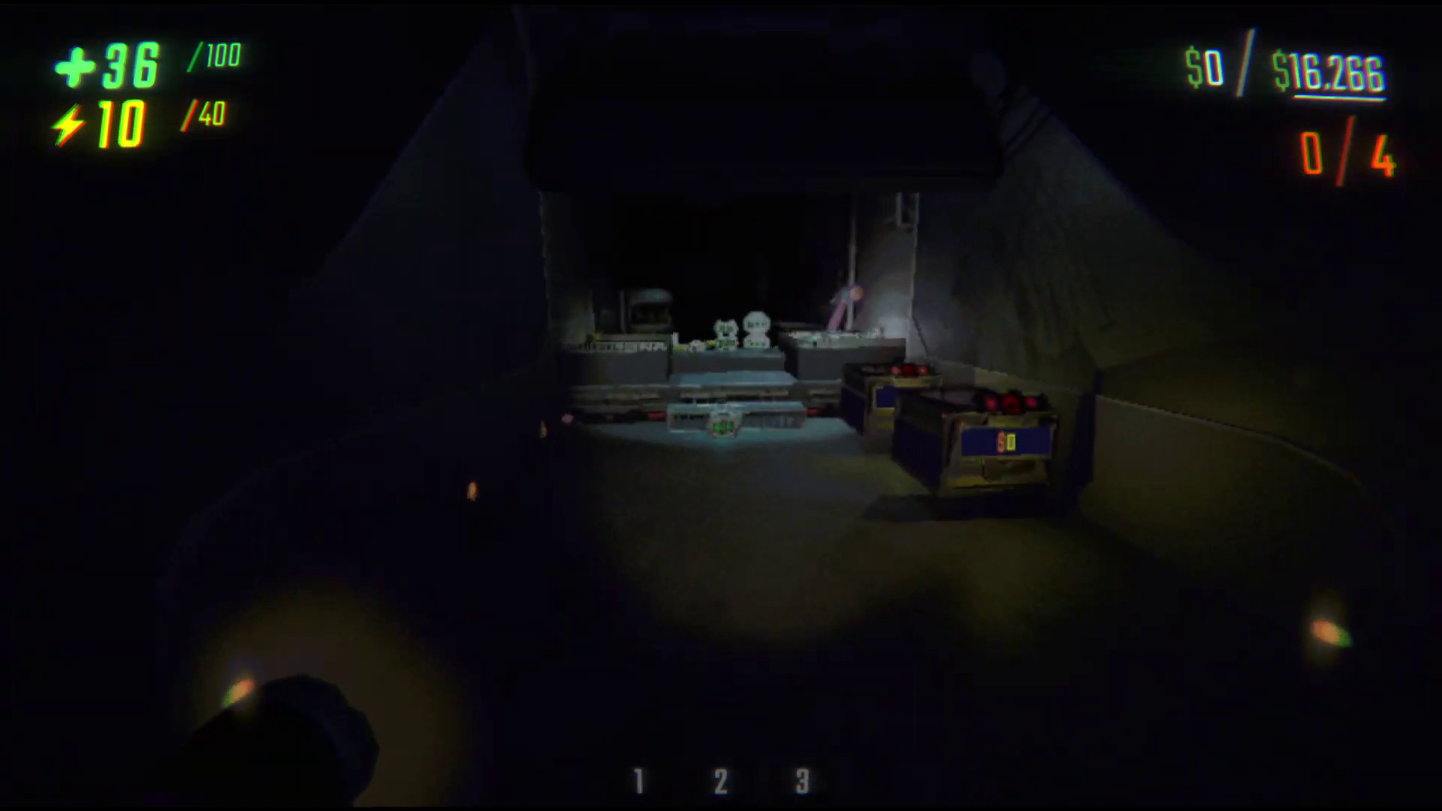
pyautogui.press('w')
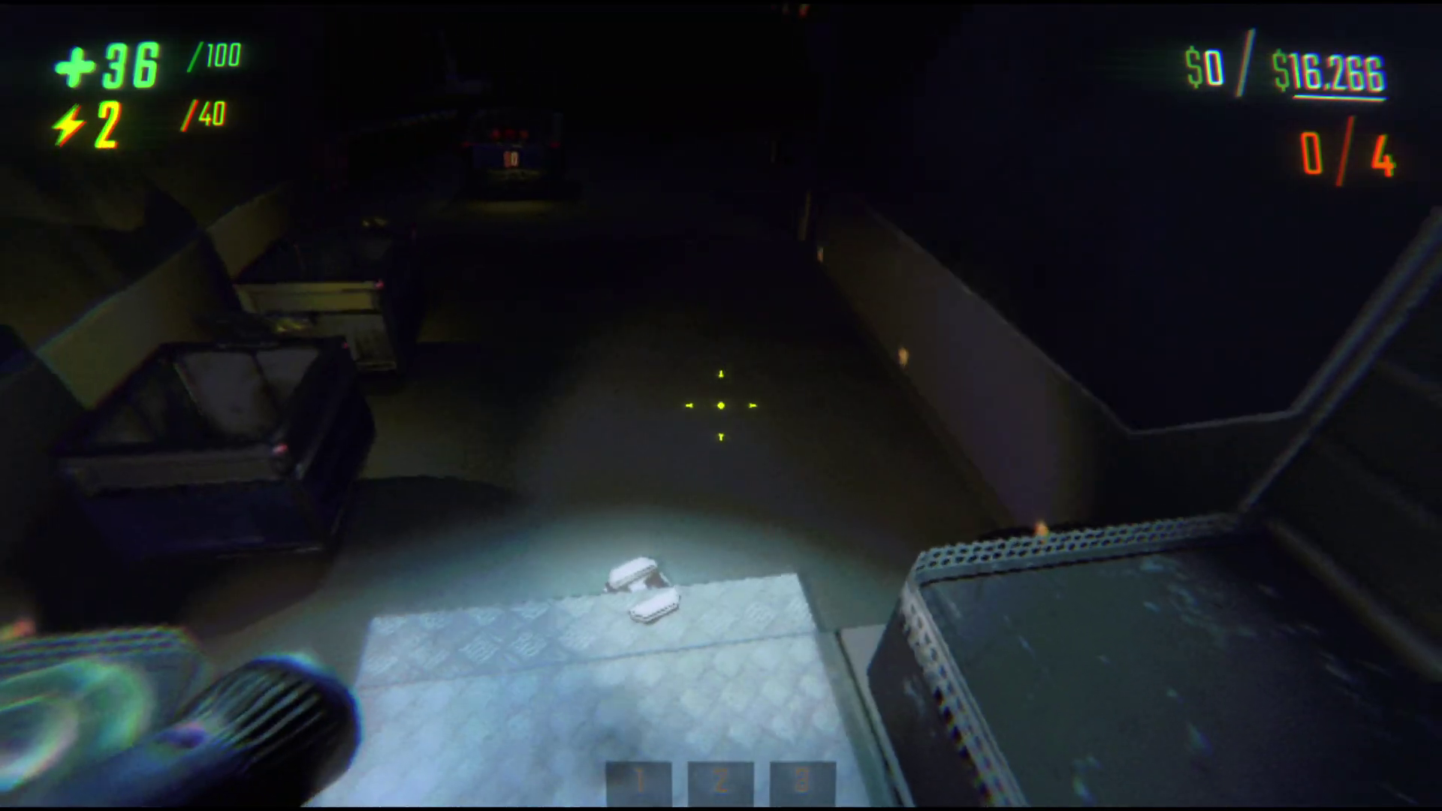
pyautogui.press('super')
pyautogui.click(679, 798)
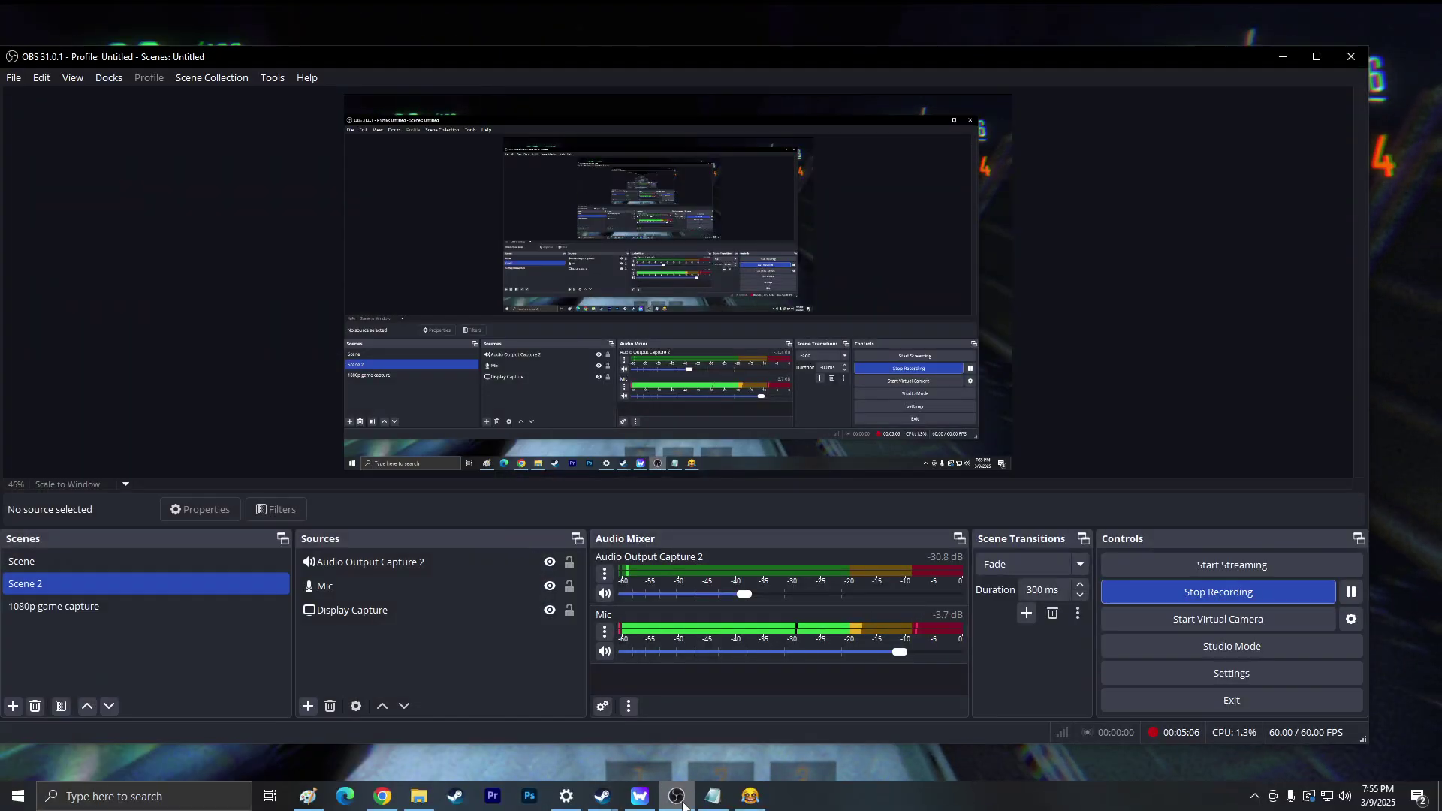